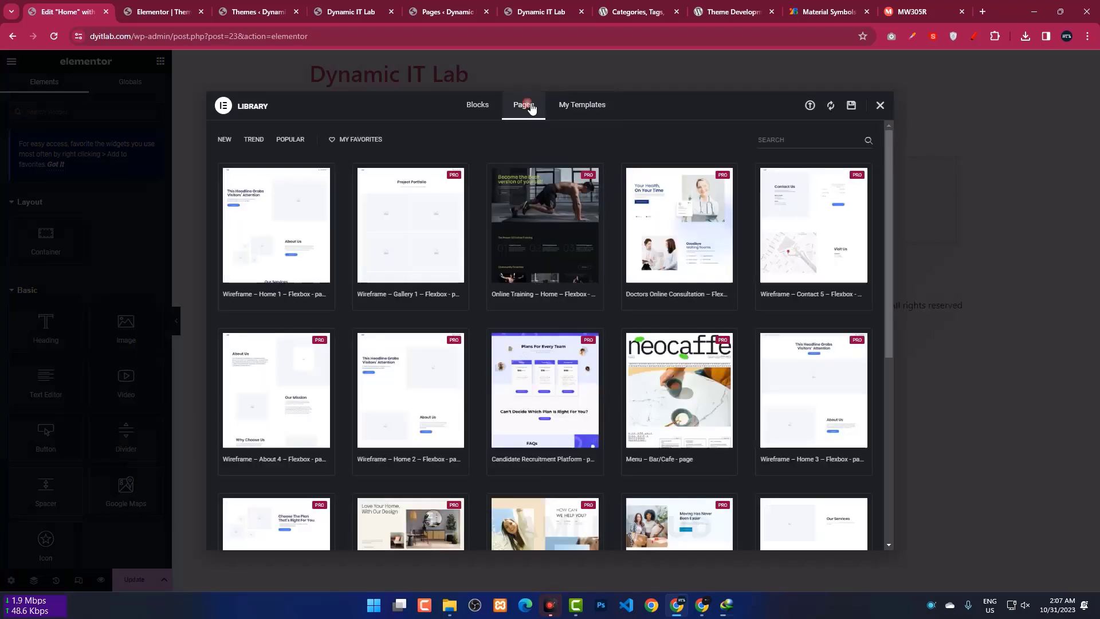
# Step: Insert the Online Training – Home – Flexbox page template, apply its page settings and update the Home page
pyautogui.moveTo(510, 301)
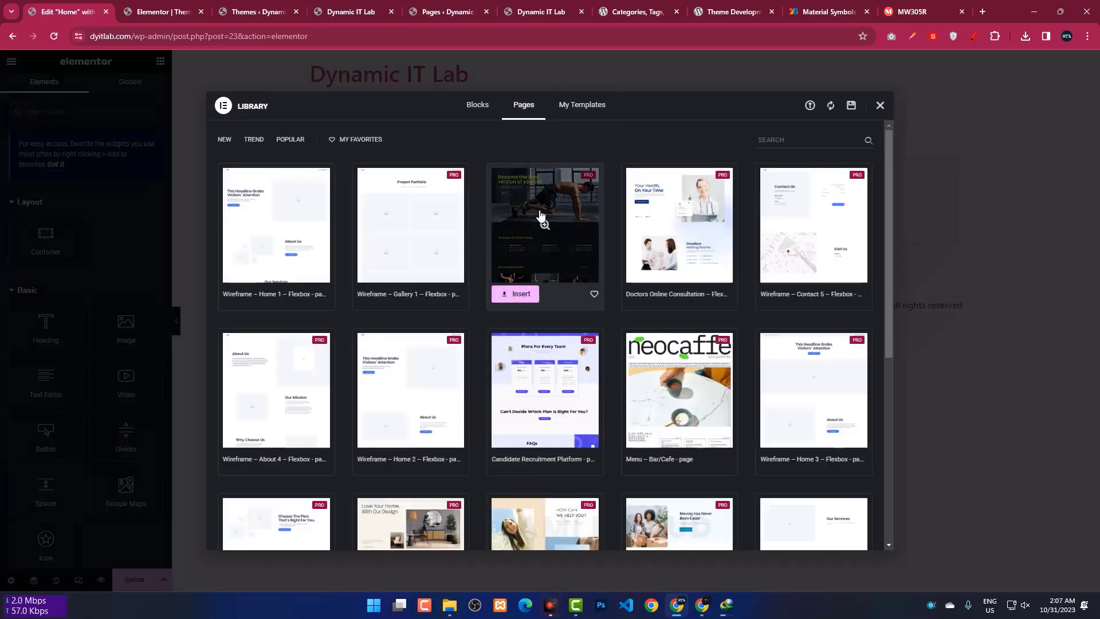
pyautogui.click(522, 295)
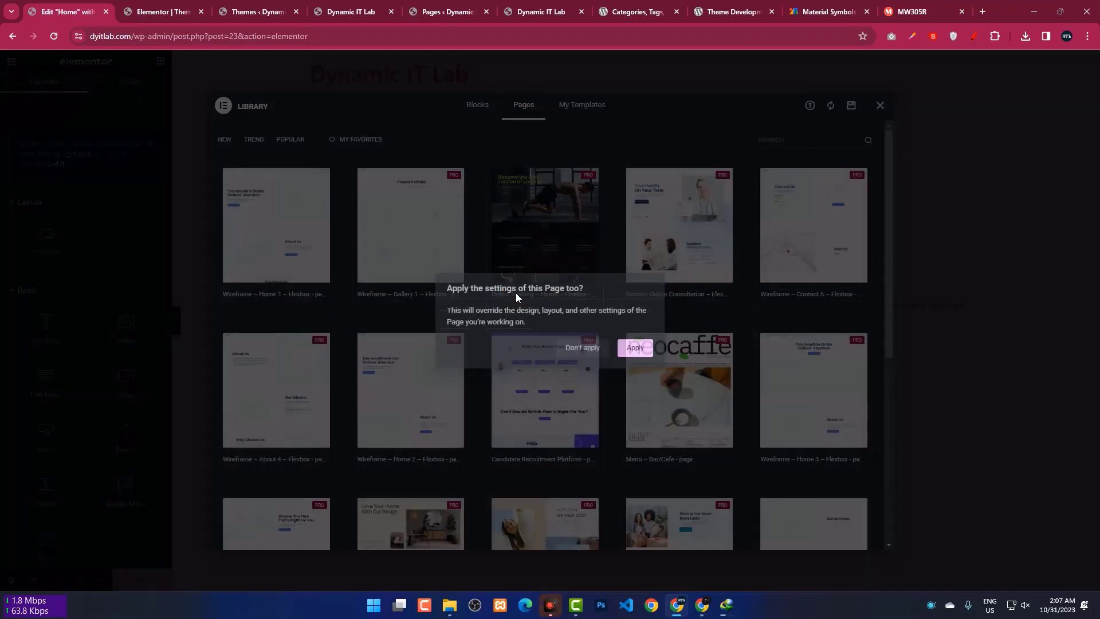
pyautogui.click(632, 347)
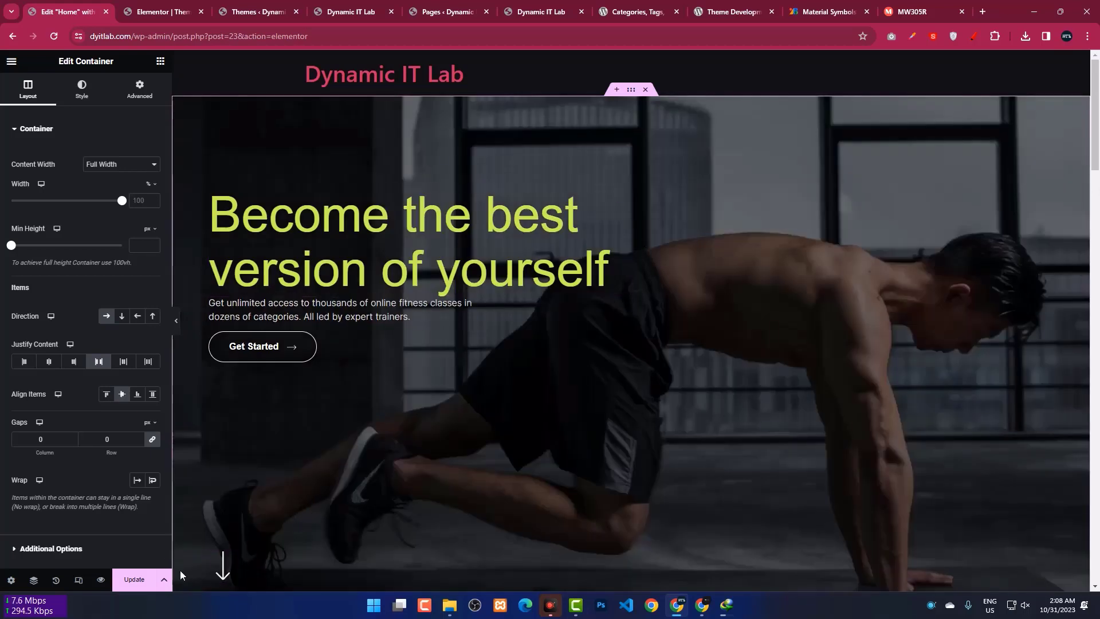
pyautogui.click(120, 585)
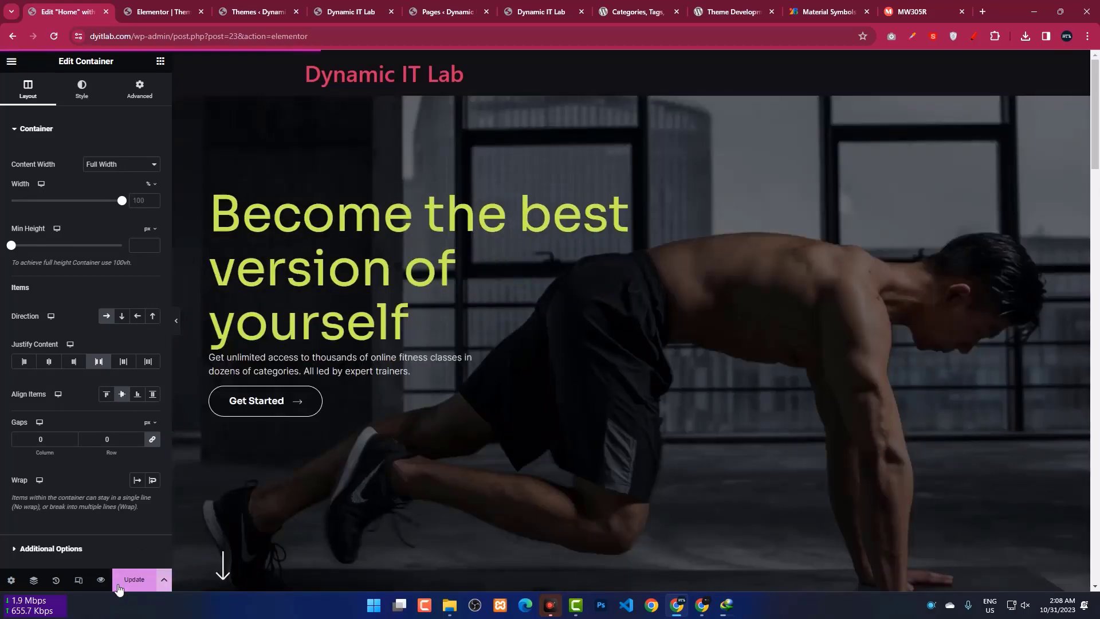
pyautogui.click(10, 586)
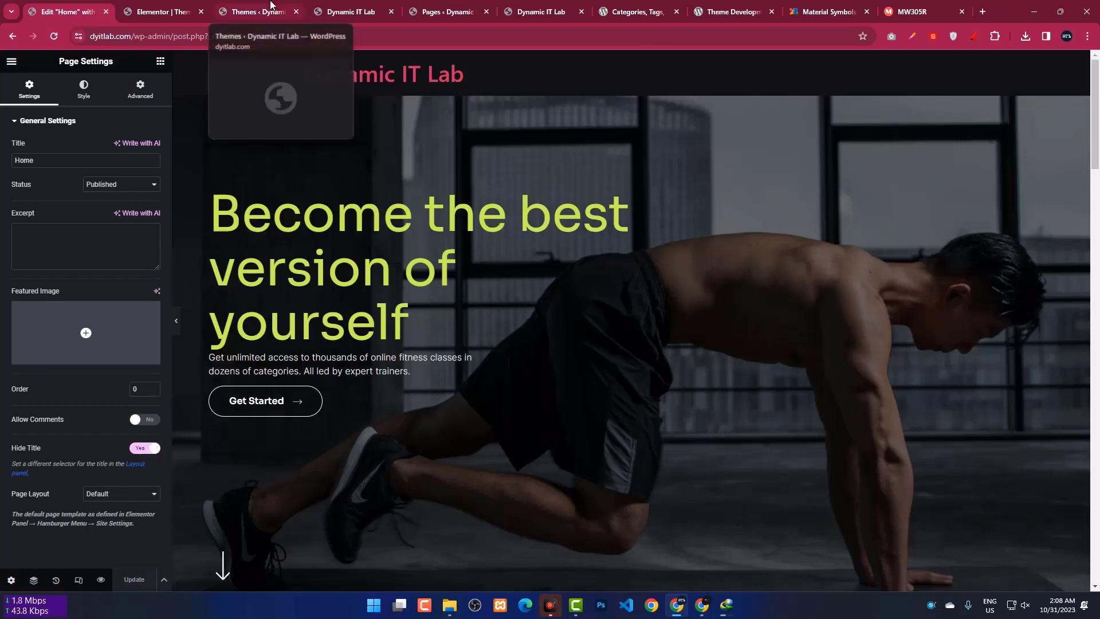
# Step: Set the site's homepage to a static page, choose Home as the homepage, and save the reading settings
pyautogui.click(347, 12)
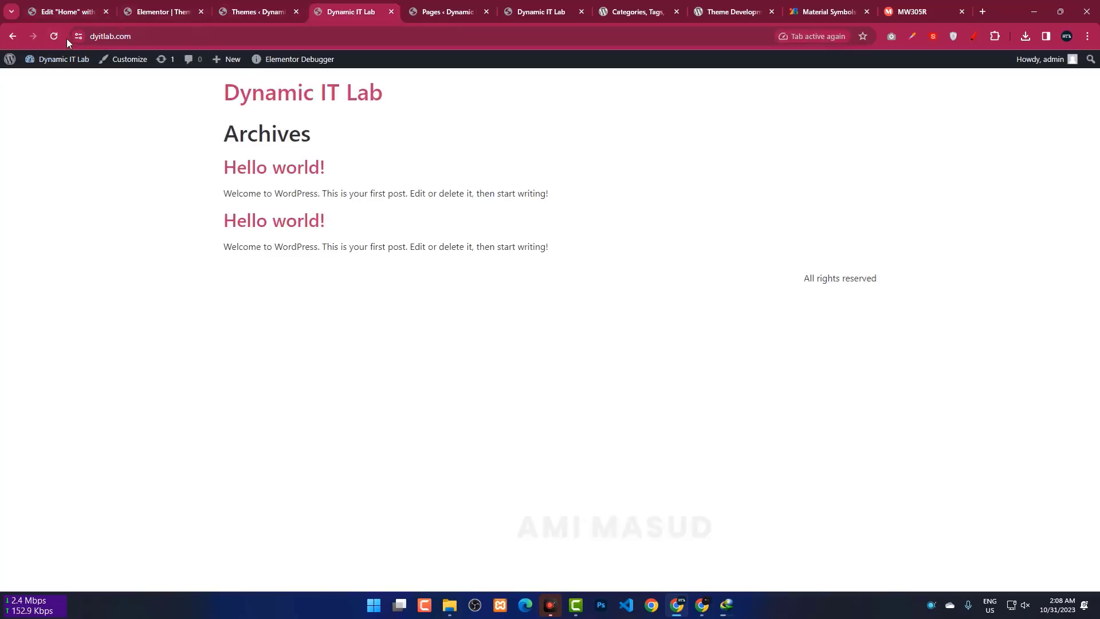
pyautogui.click(54, 37)
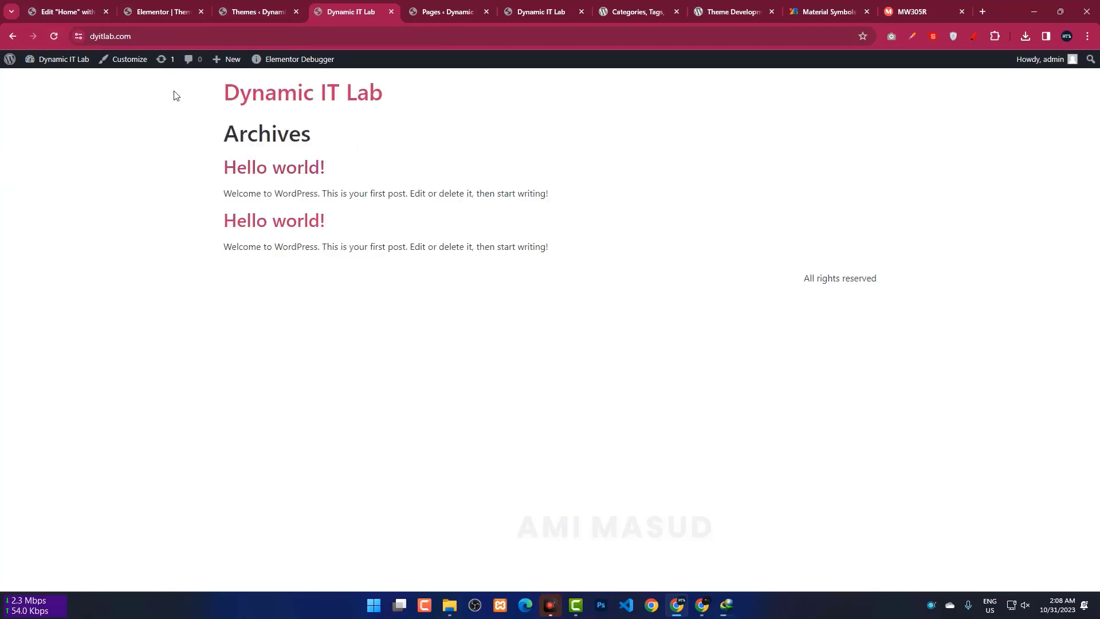
pyautogui.click(238, 9)
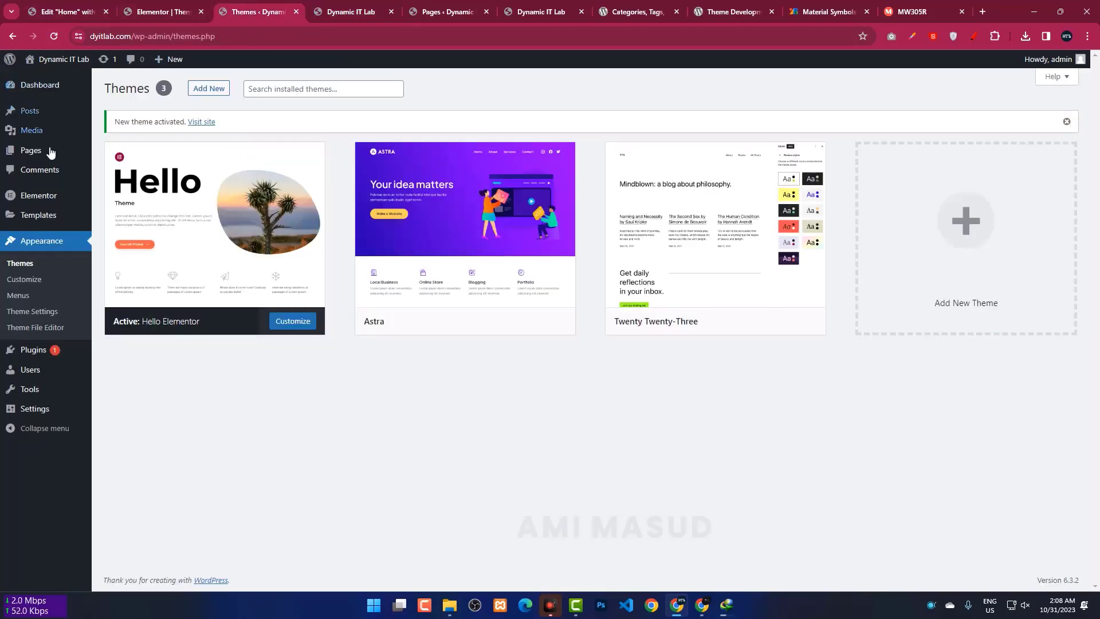
pyautogui.moveTo(37, 411)
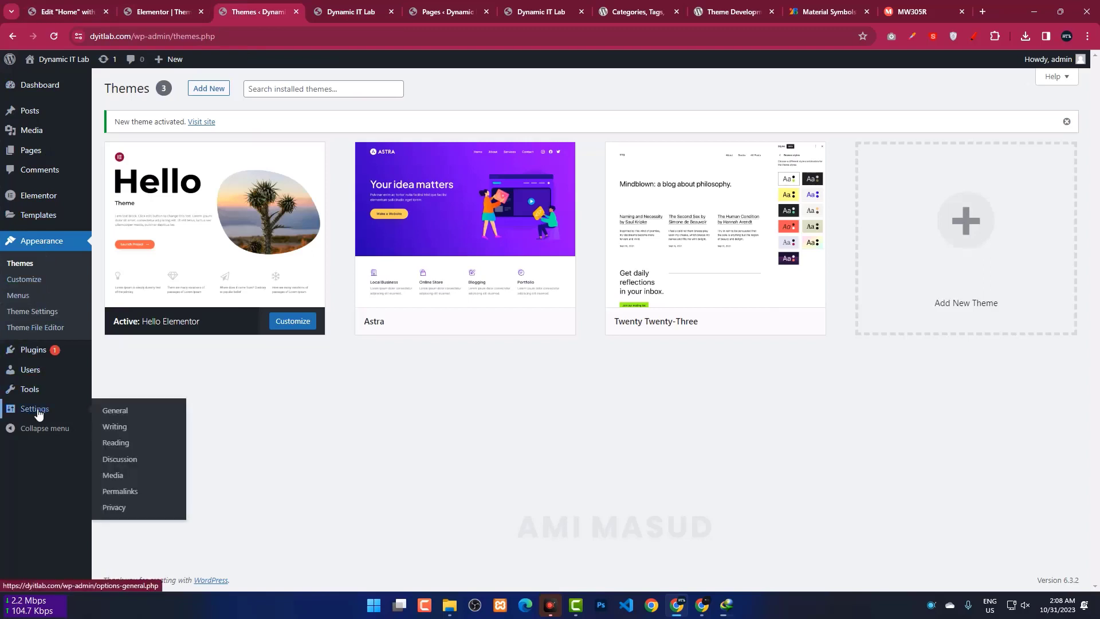
pyautogui.click(116, 443)
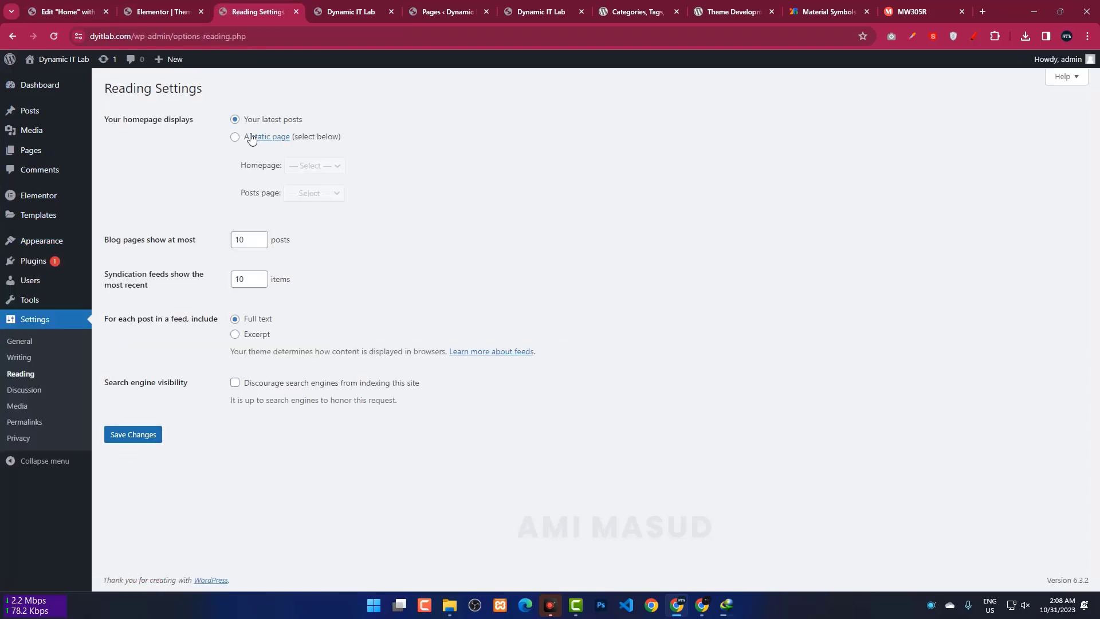
pyautogui.click(243, 139)
pyautogui.click(315, 167)
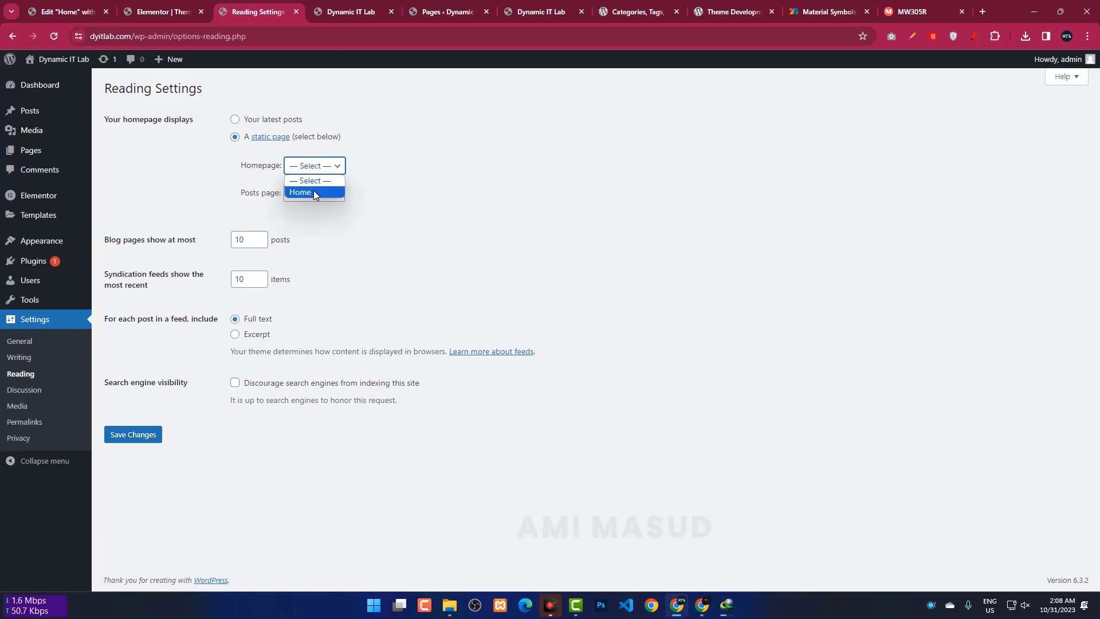
pyautogui.click(309, 189)
pyautogui.click(140, 439)
# Step: Reload the live site and look through the homepage from the hero section to the footer
pyautogui.click(345, 14)
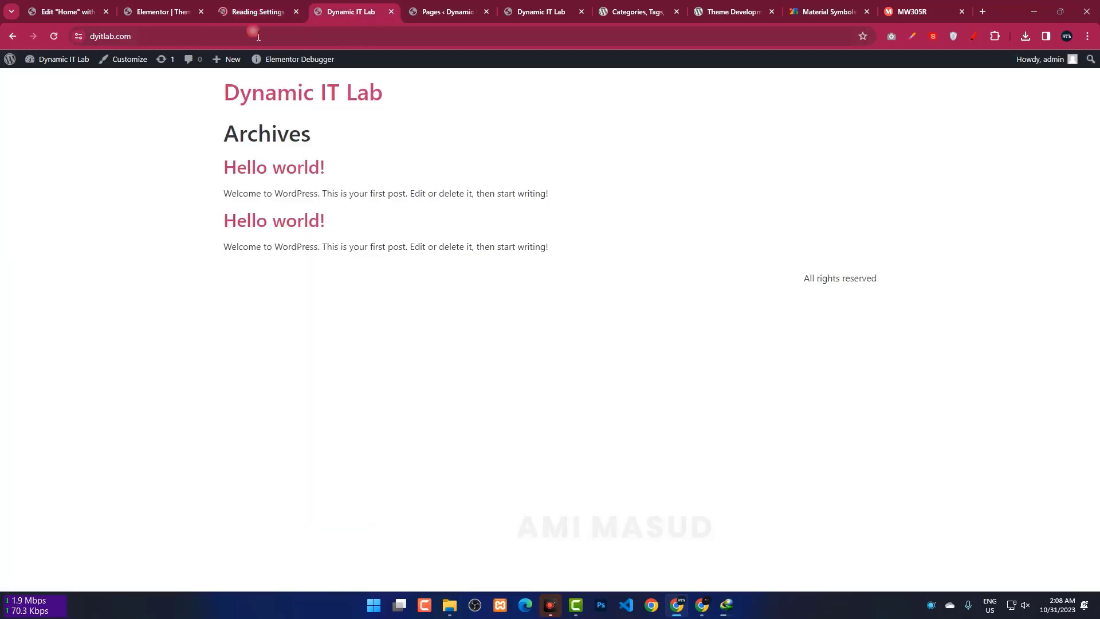
pyautogui.click(54, 36)
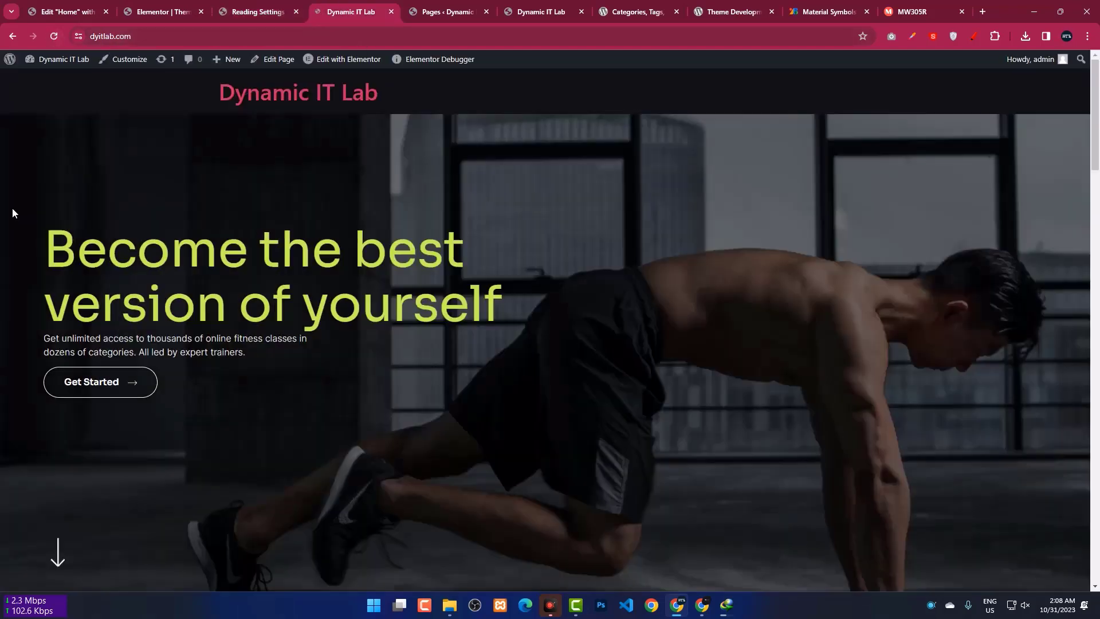
pyautogui.scroll(-10, 359, 274)
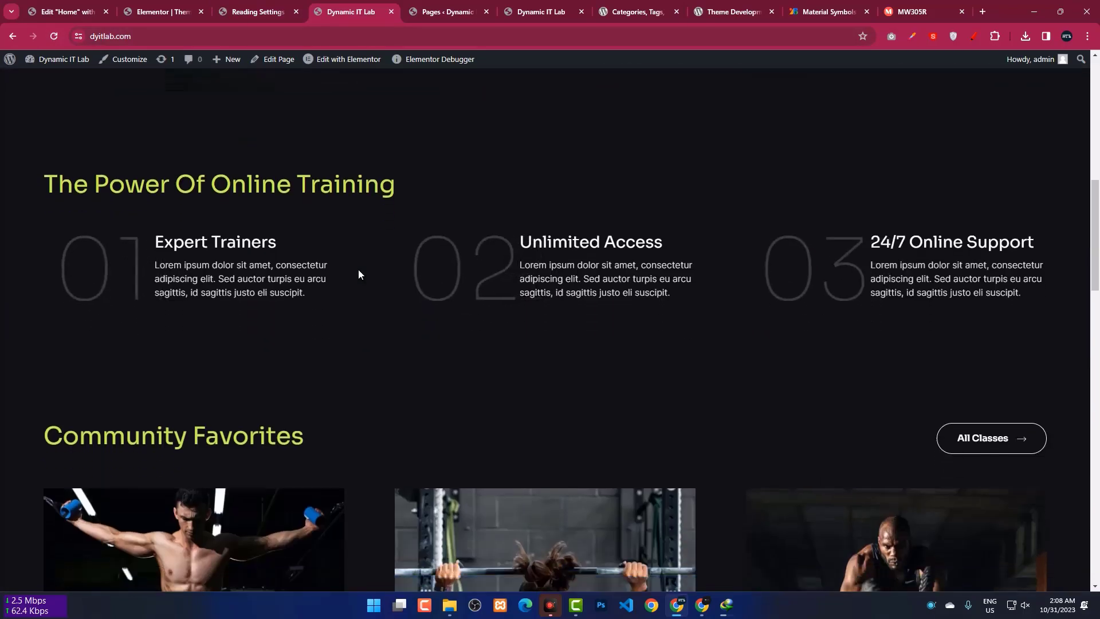
pyautogui.scroll(1, 360, 275)
pyautogui.scroll(-5, 875, 280)
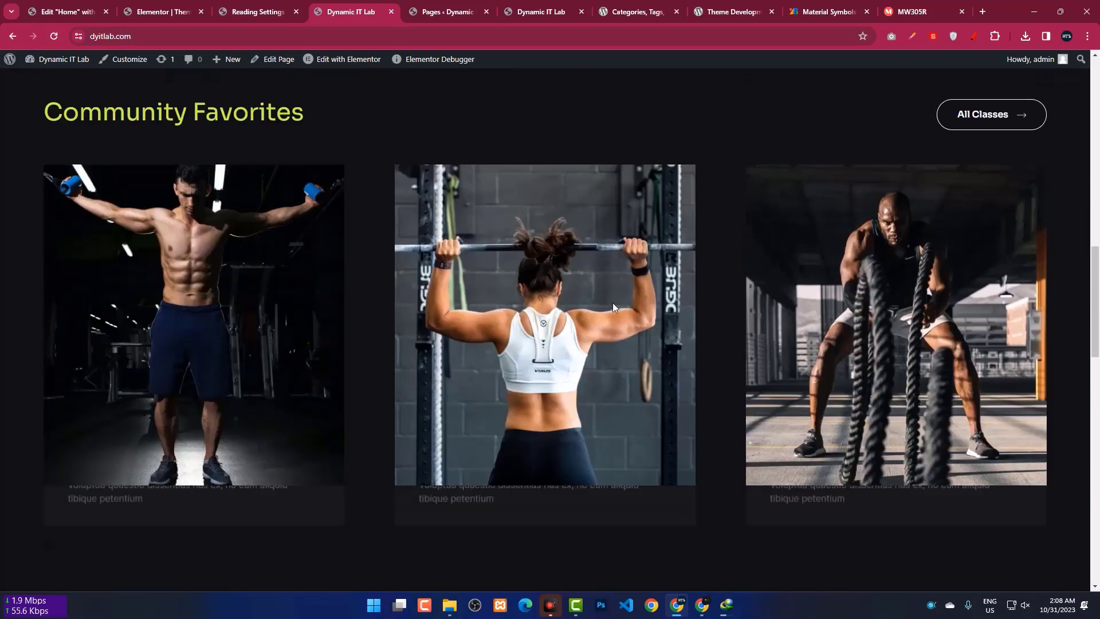
pyautogui.scroll(-3, 572, 236)
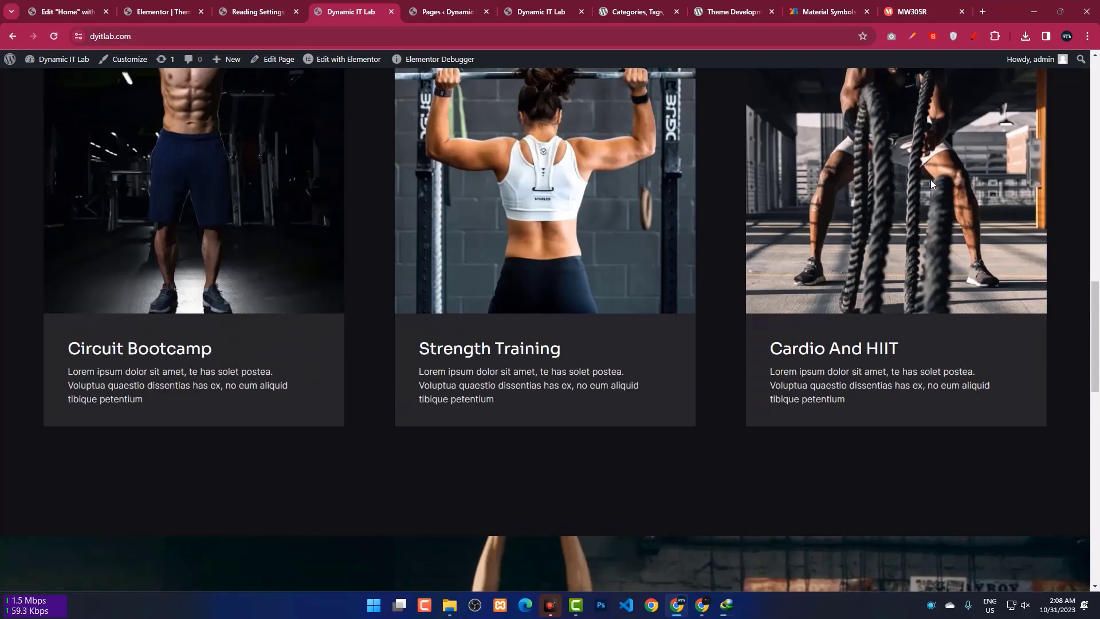
pyautogui.scroll(-7, 940, 179)
pyautogui.scroll(-8, 609, 283)
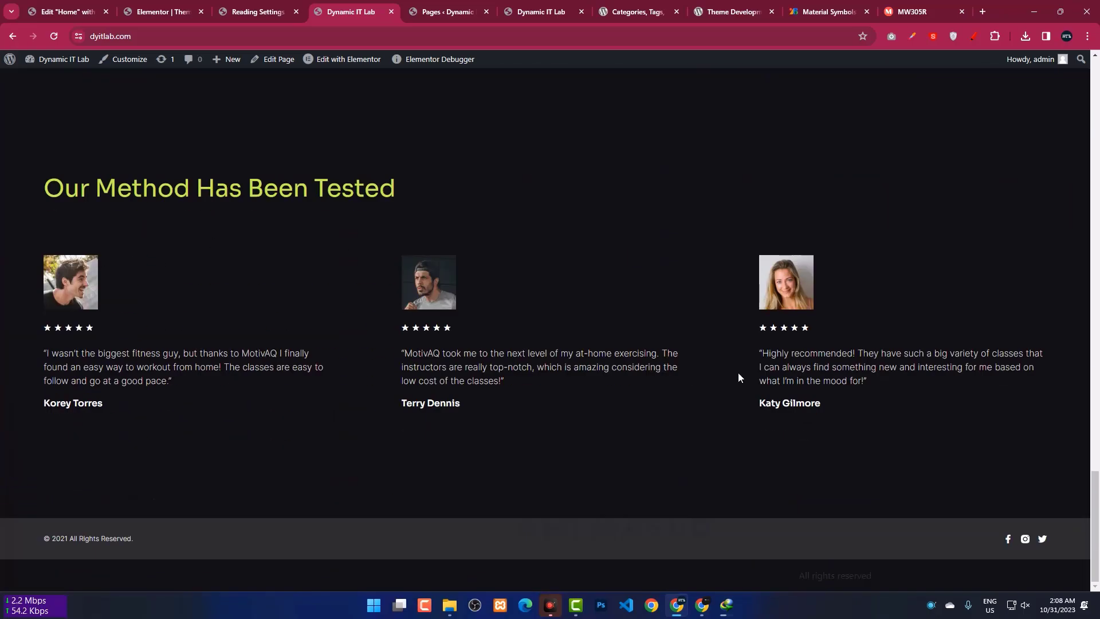
pyautogui.scroll(20, 738, 375)
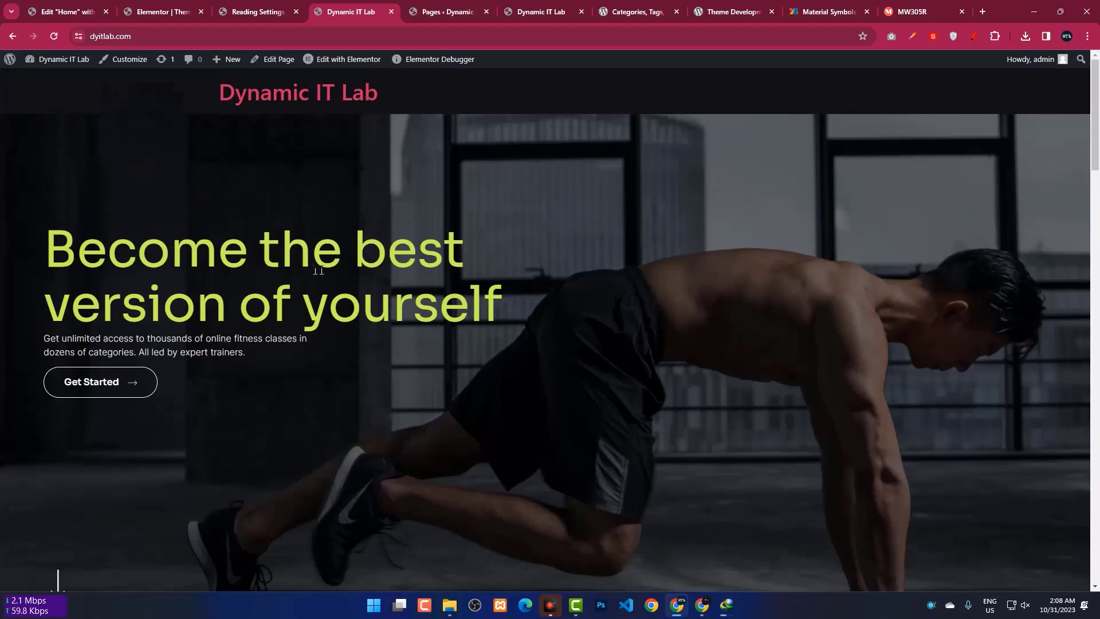
# Step: Export a website kit from Elementor's tools with Templates, Content and Site Settings included, and close the export wizard
pyautogui.click(177, 9)
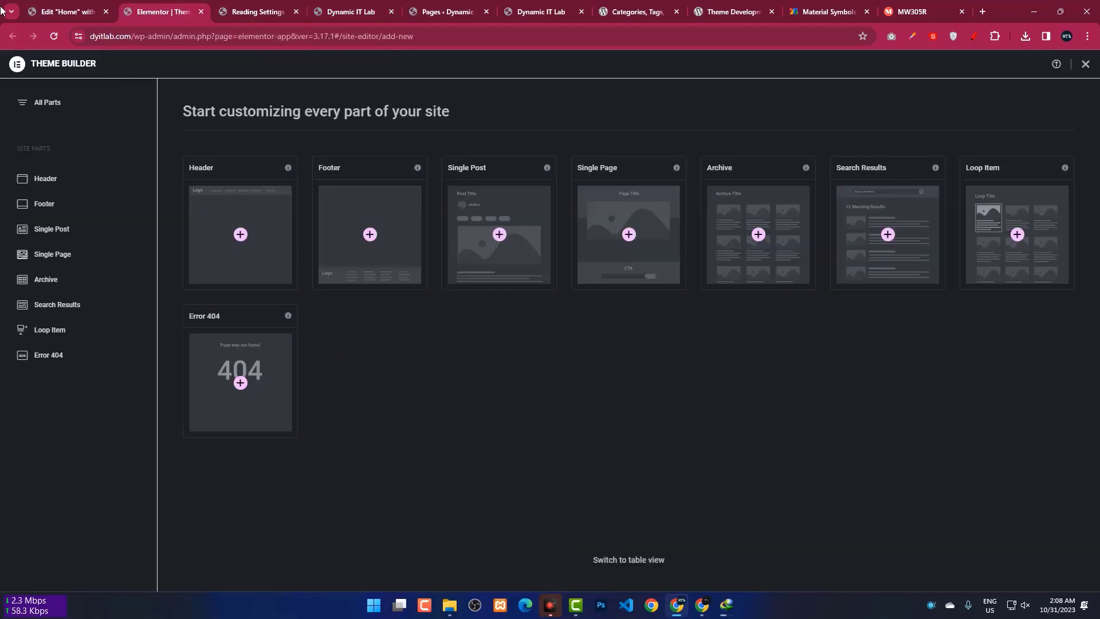
pyautogui.click(30, 16)
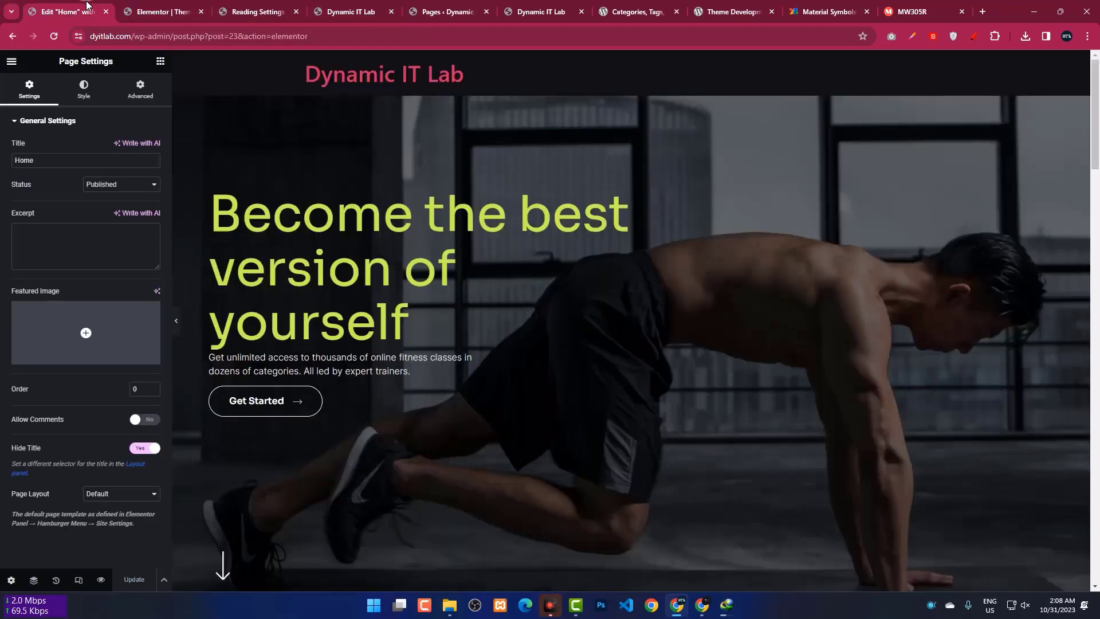
pyautogui.click(249, 12)
pyautogui.moveTo(48, 222)
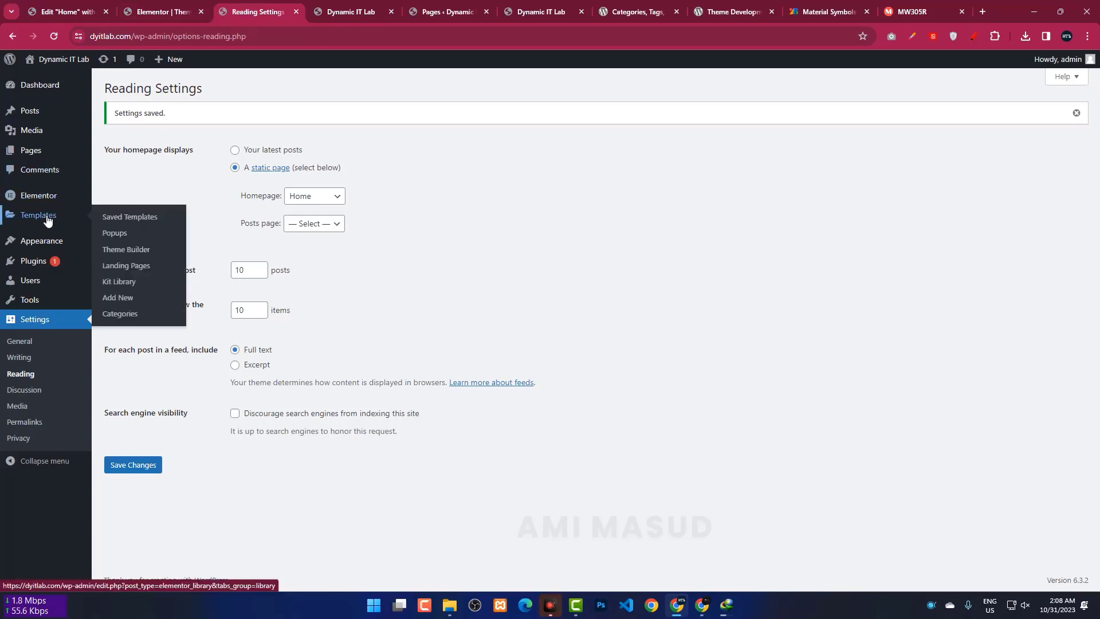
pyautogui.moveTo(49, 197)
pyautogui.click(114, 298)
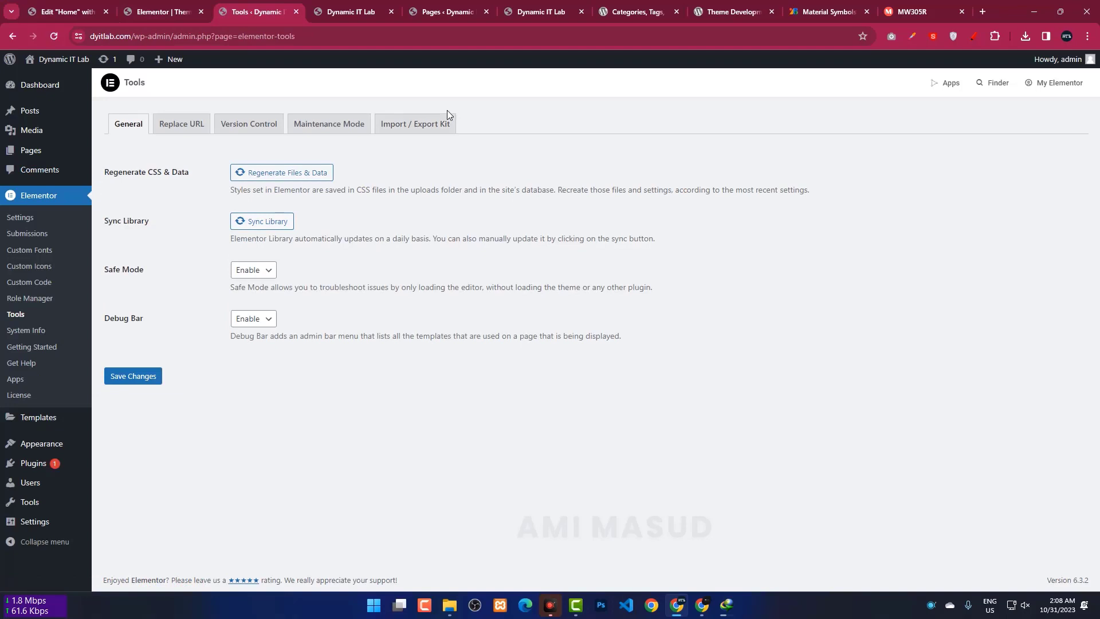
pyautogui.click(410, 125)
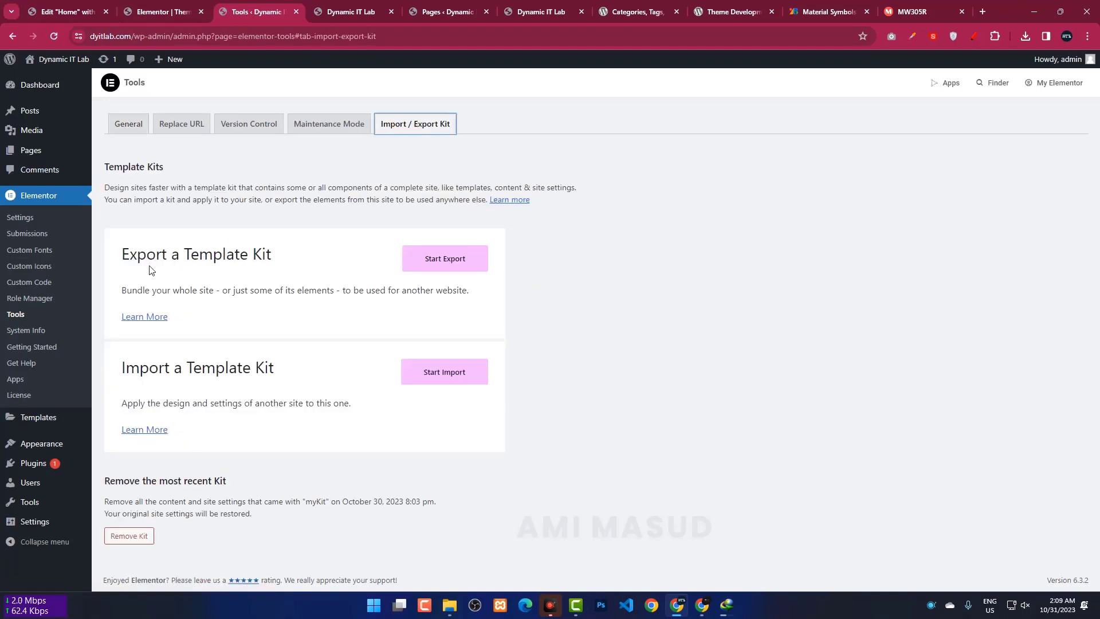
pyautogui.click(446, 262)
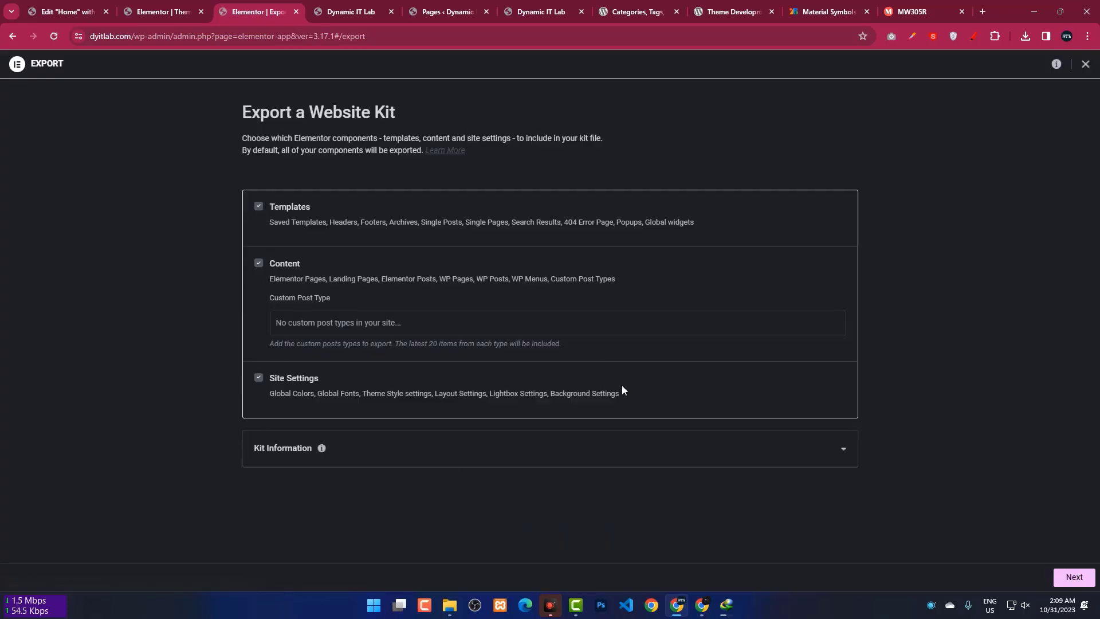
pyautogui.click(1076, 580)
pyautogui.click(1065, 577)
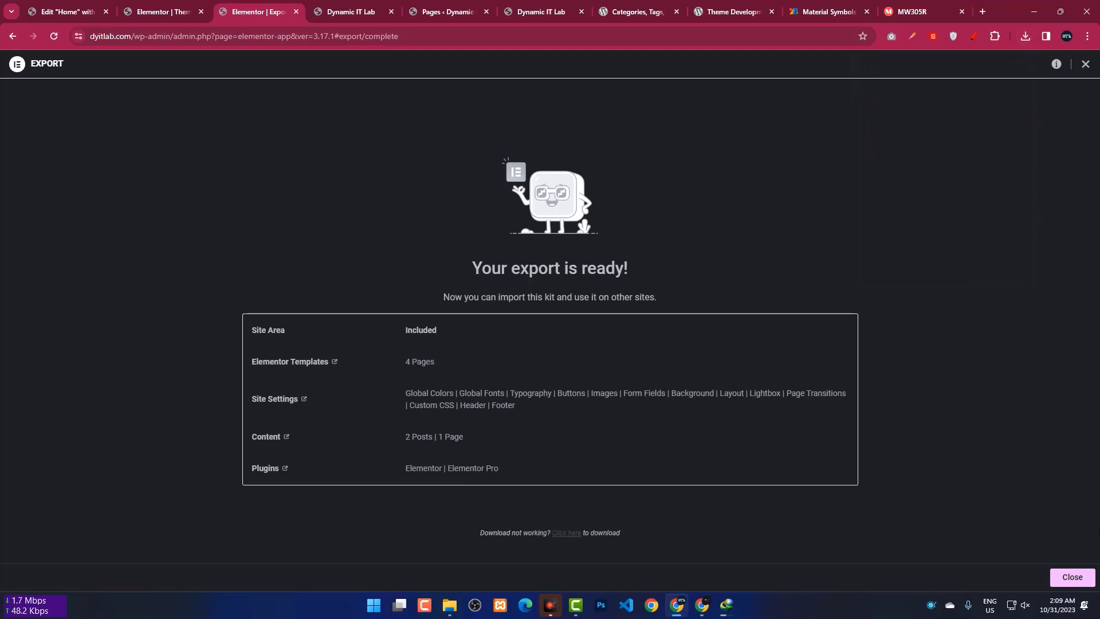
pyautogui.click(1086, 64)
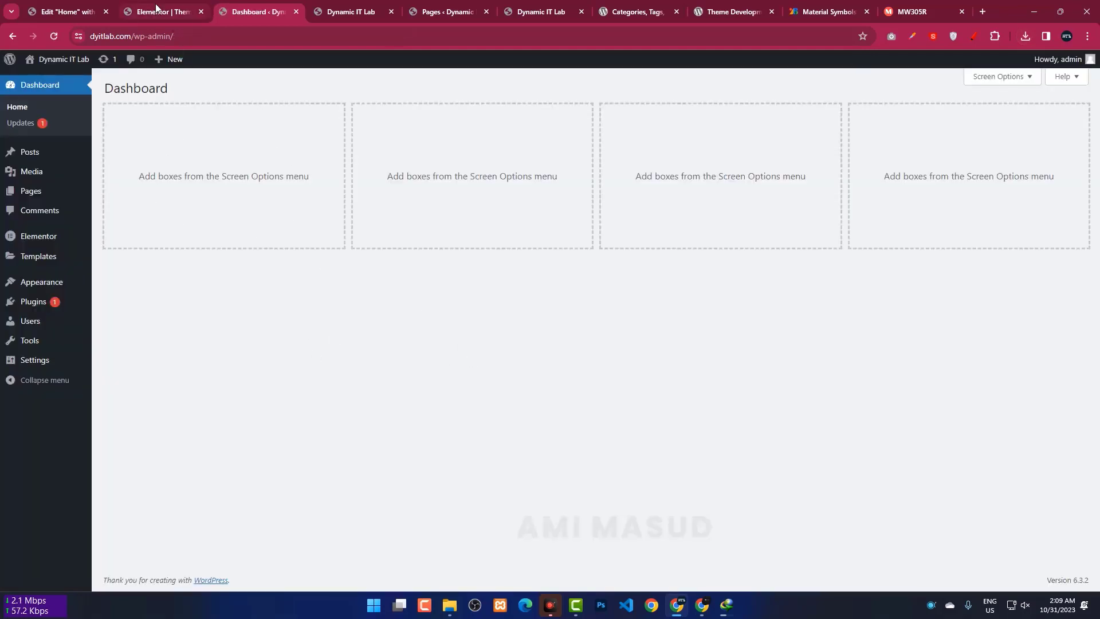
# Step: Delete all sections from the Home page in the Elementor editor, update it, and reload the live homepage
pyautogui.click(77, 9)
pyautogui.scroll(-8, 649, 87)
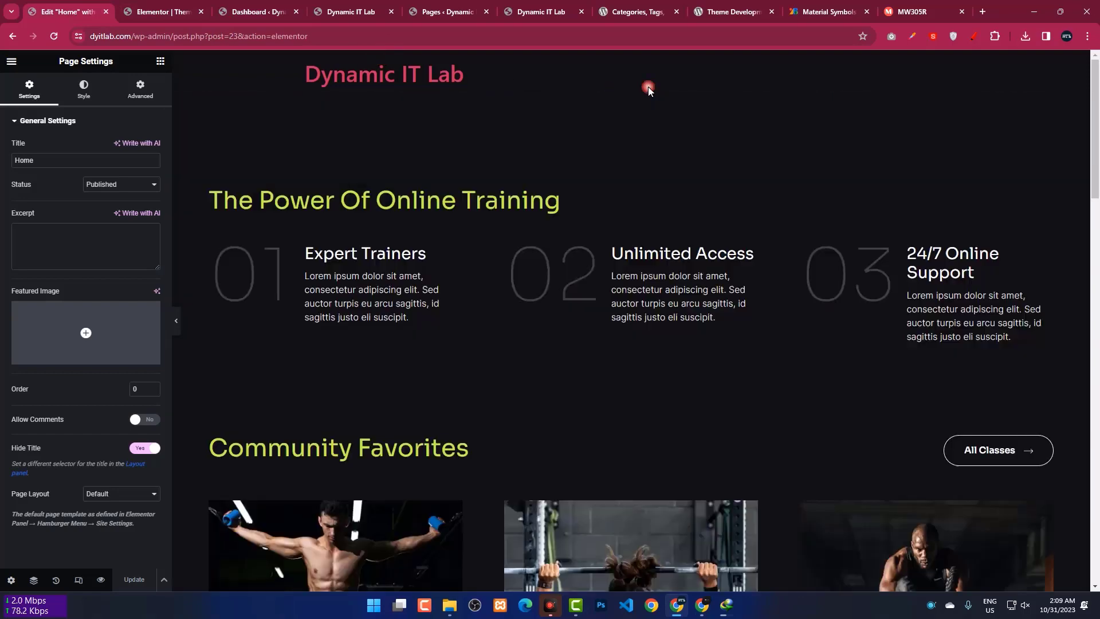
pyautogui.scroll(-4, 647, 185)
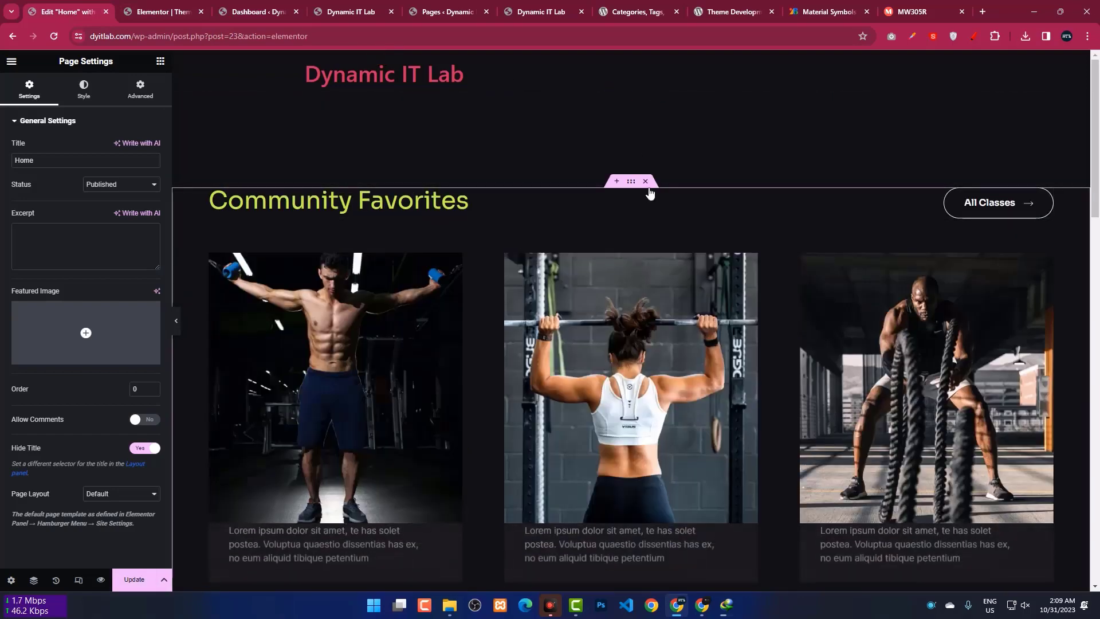
pyautogui.click(646, 182)
pyautogui.click(645, 181)
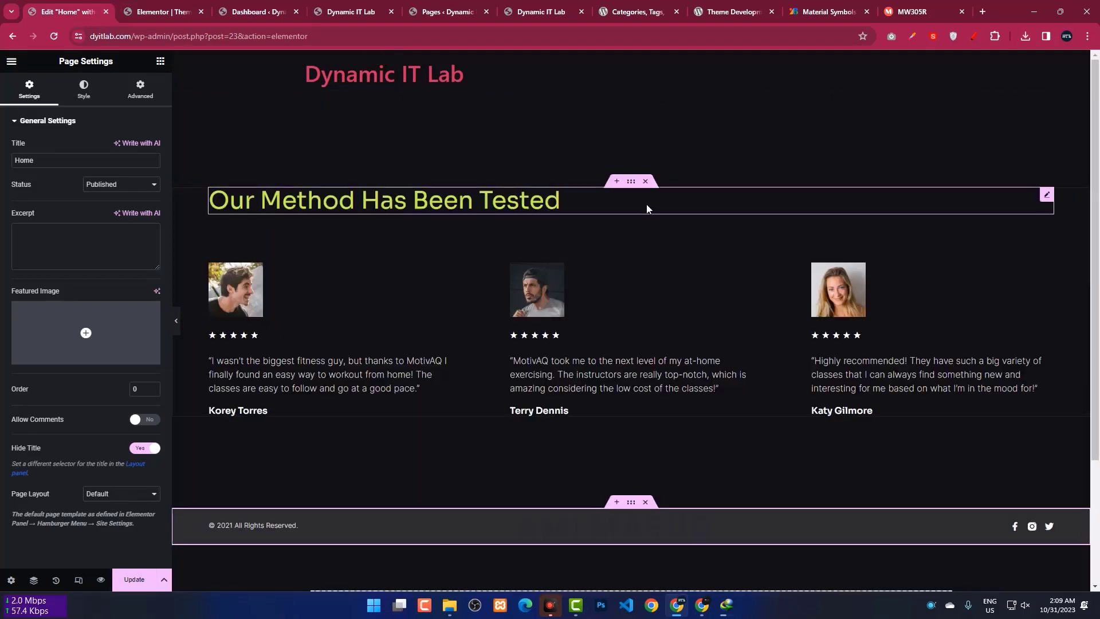
pyautogui.click(648, 181)
pyautogui.click(653, 182)
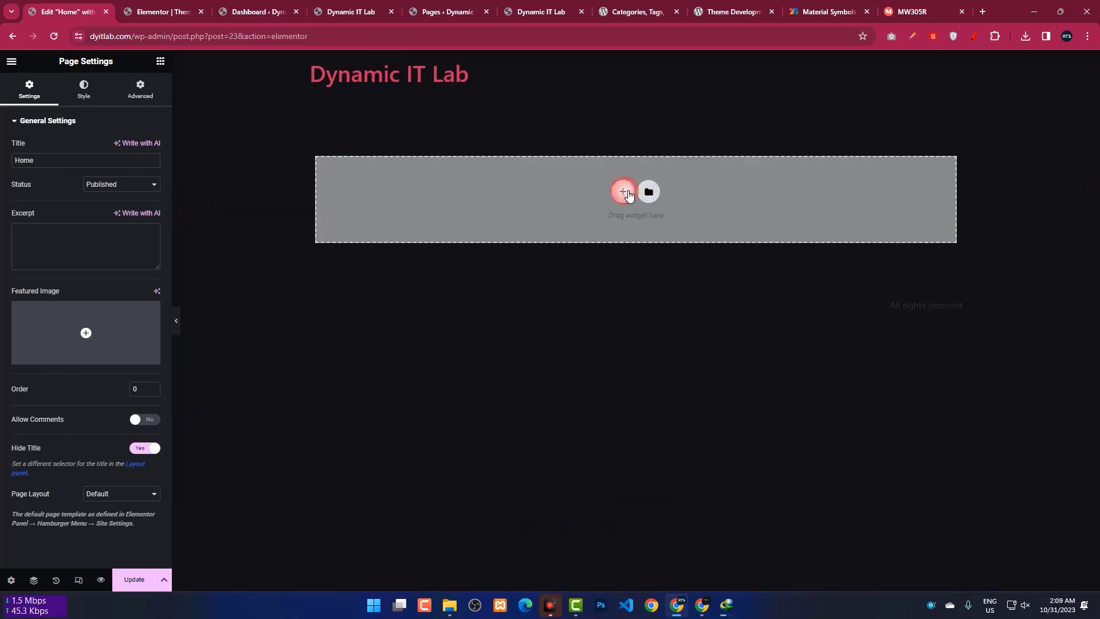
pyautogui.click(138, 580)
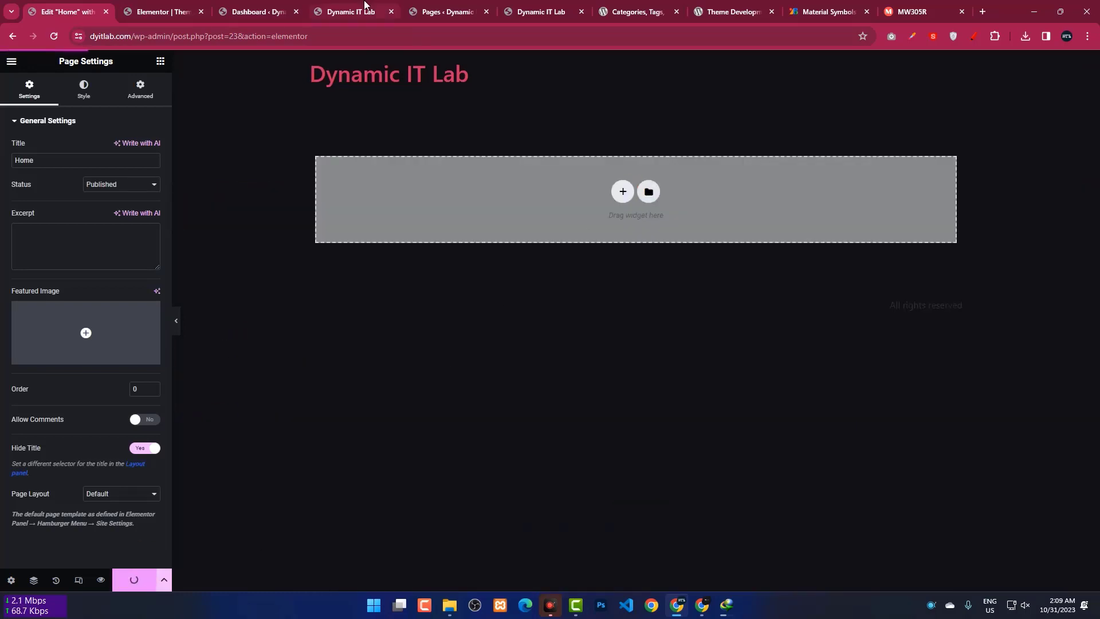
pyautogui.click(350, 12)
pyautogui.click(54, 36)
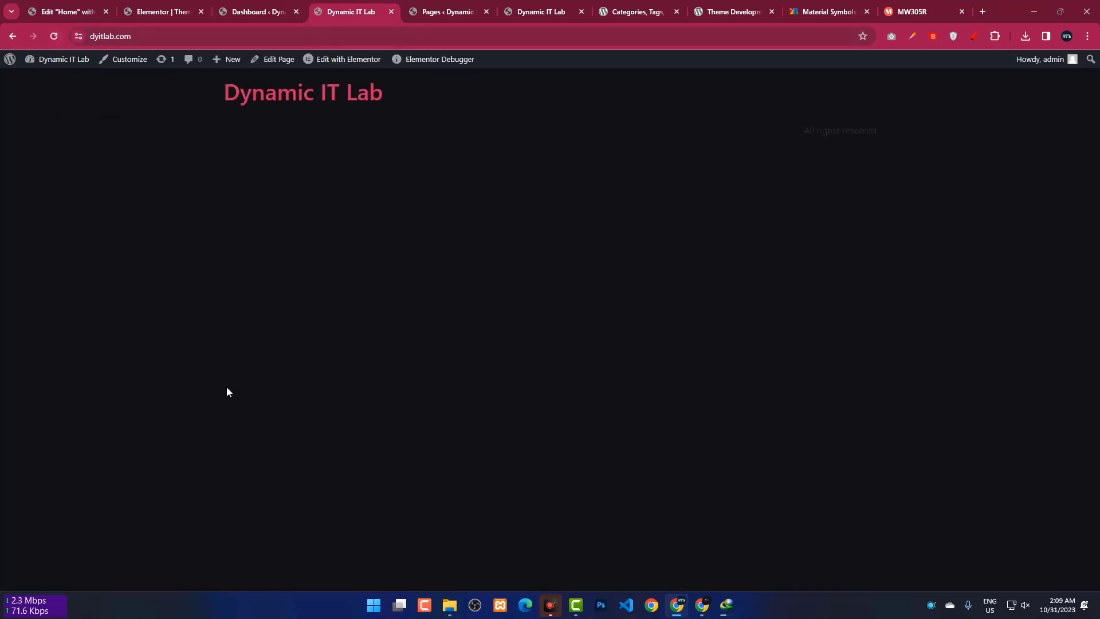
# Step: Open Elementor's Import / Export Kit tools from the WordPress dashboard and start importing a template kit
pyautogui.click(152, 6)
pyautogui.click(257, 5)
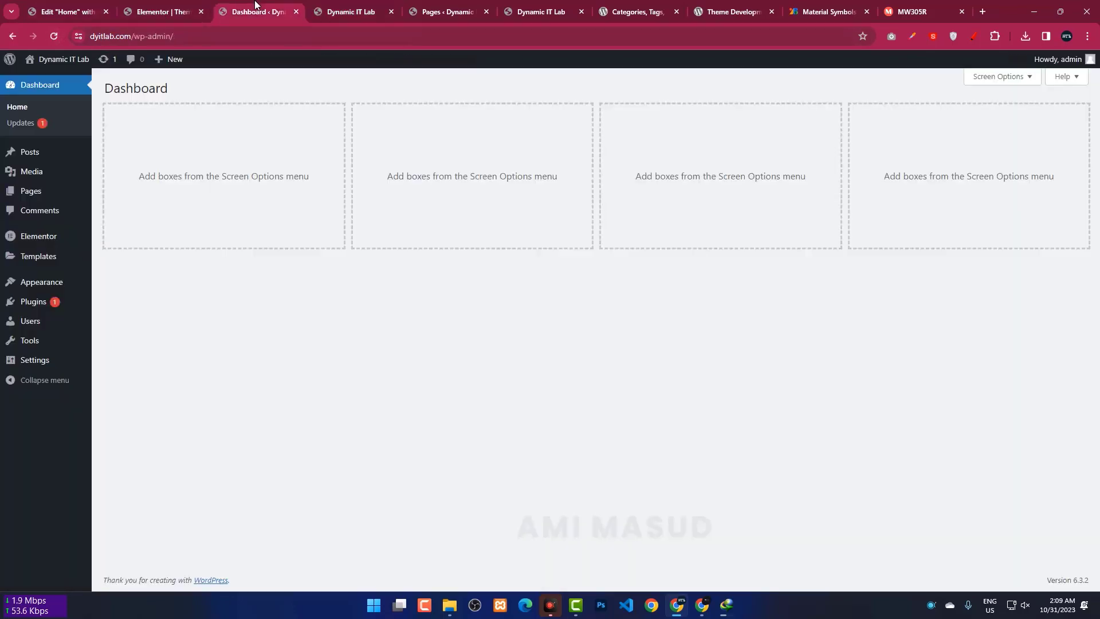
pyautogui.click(54, 5)
pyautogui.click(441, 9)
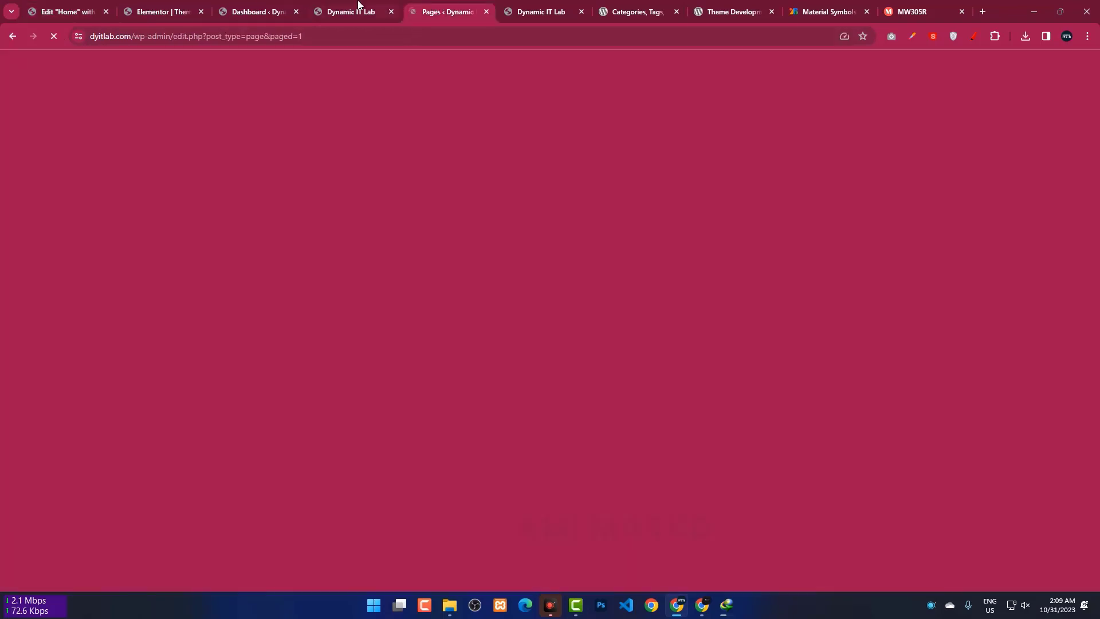
pyautogui.click(359, 9)
pyautogui.click(255, 6)
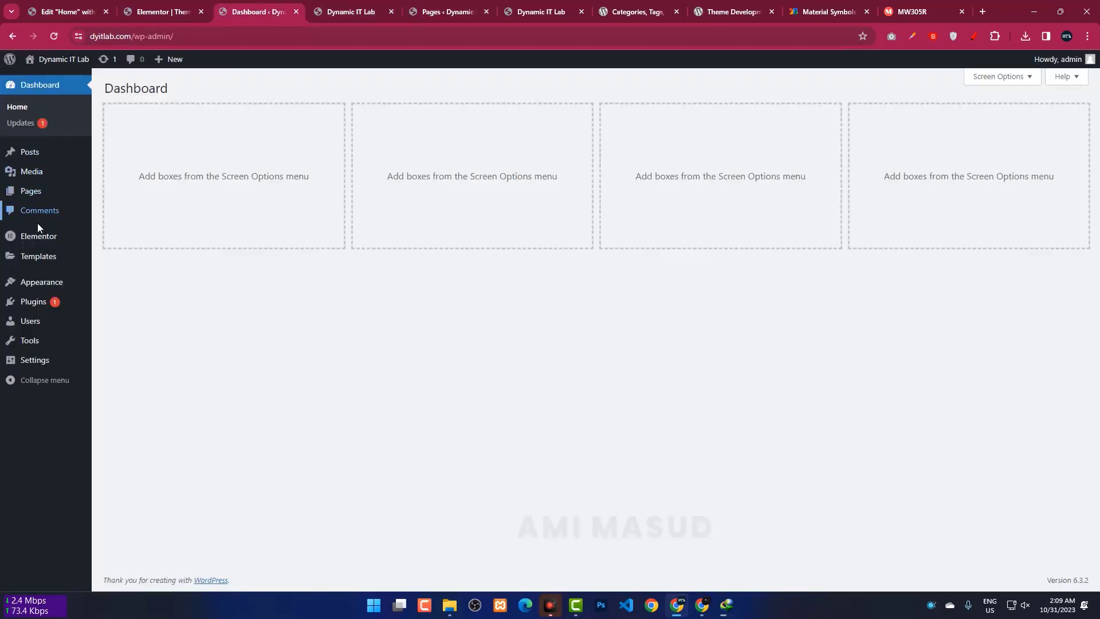
pyautogui.moveTo(44, 244)
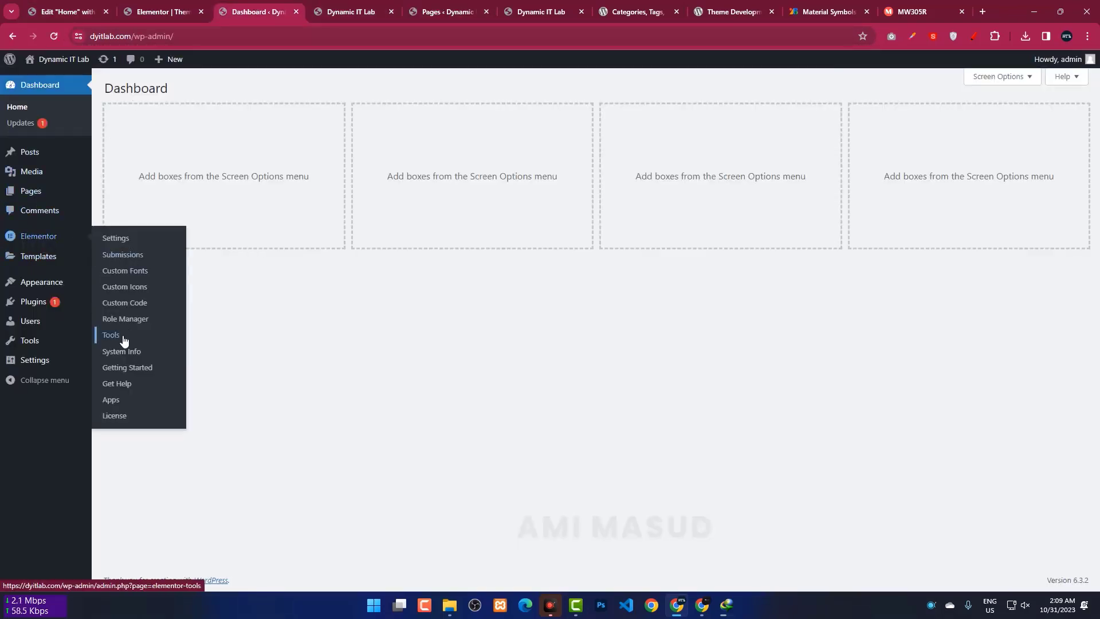
pyautogui.click(434, 115)
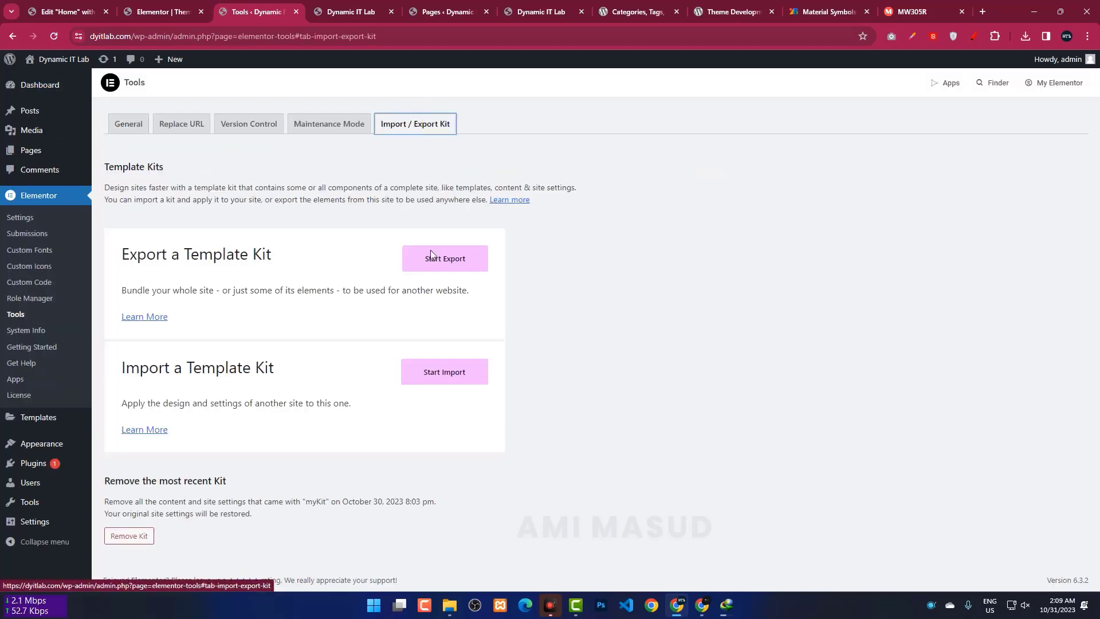
pyautogui.moveTo(120, 373); pyautogui.dragTo(312, 375)
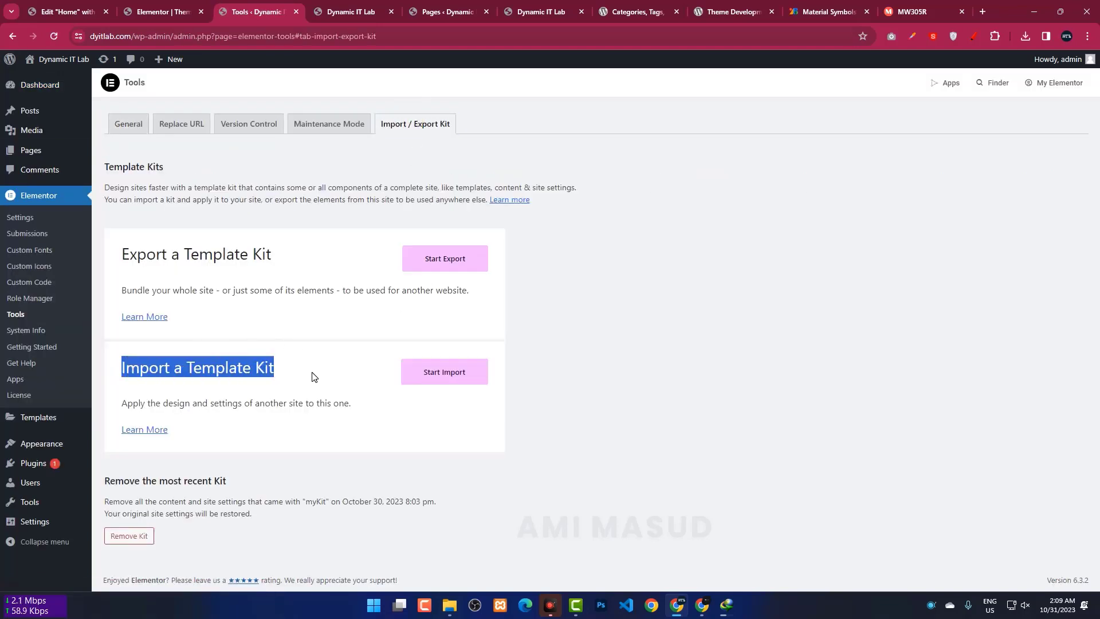
pyautogui.click(438, 376)
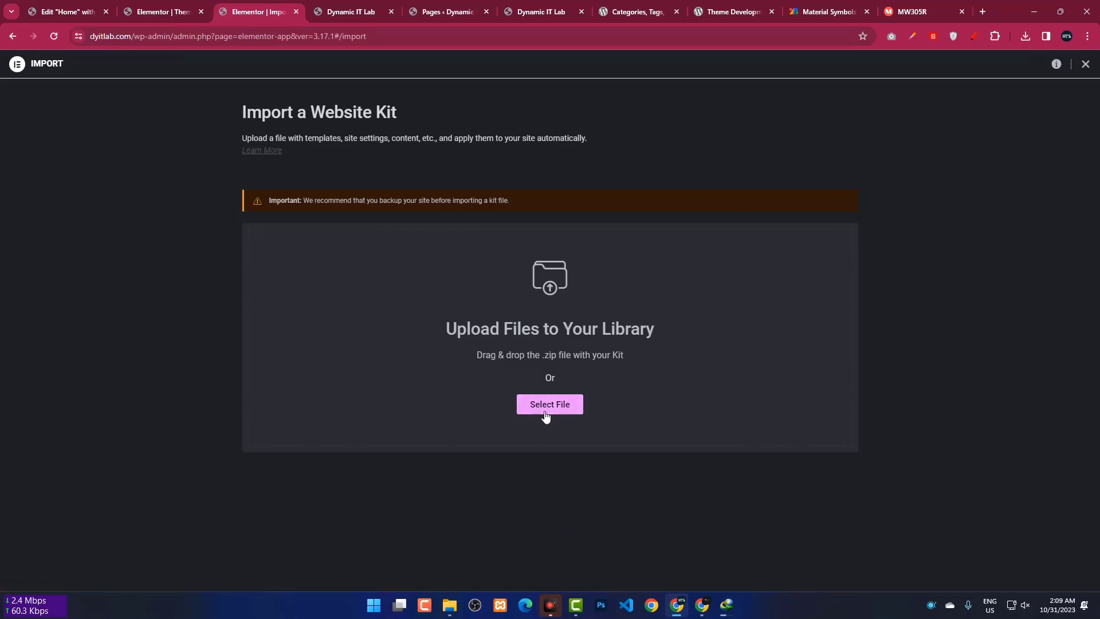
# Step: Upload the elementor-kit (2) archive from the Downloads folder to the website kit import
pyautogui.click(450, 605)
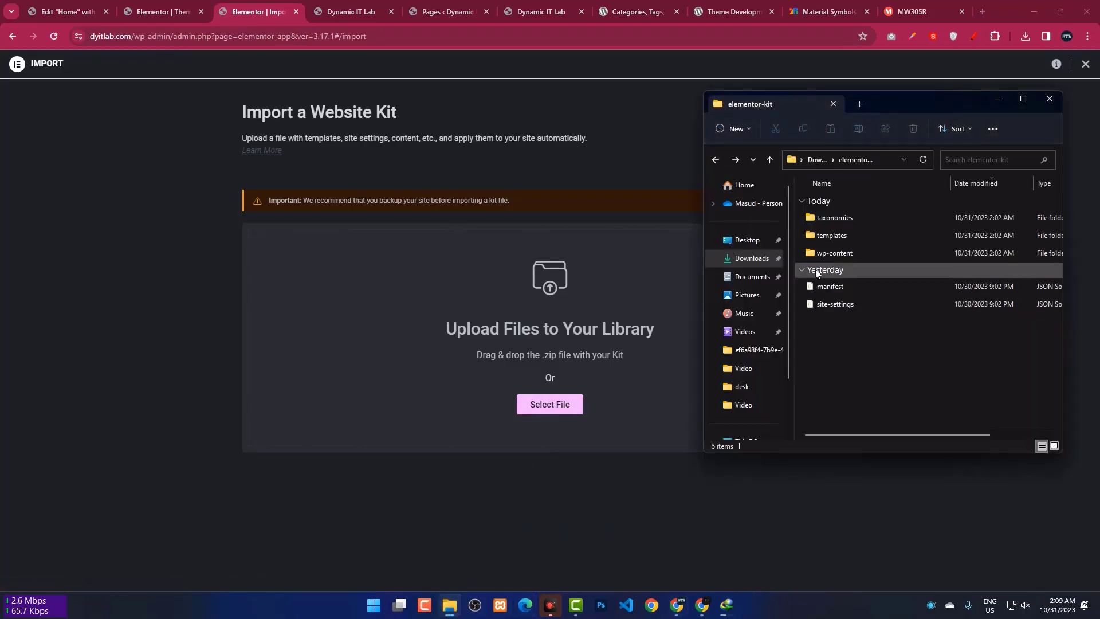
pyautogui.click(755, 276)
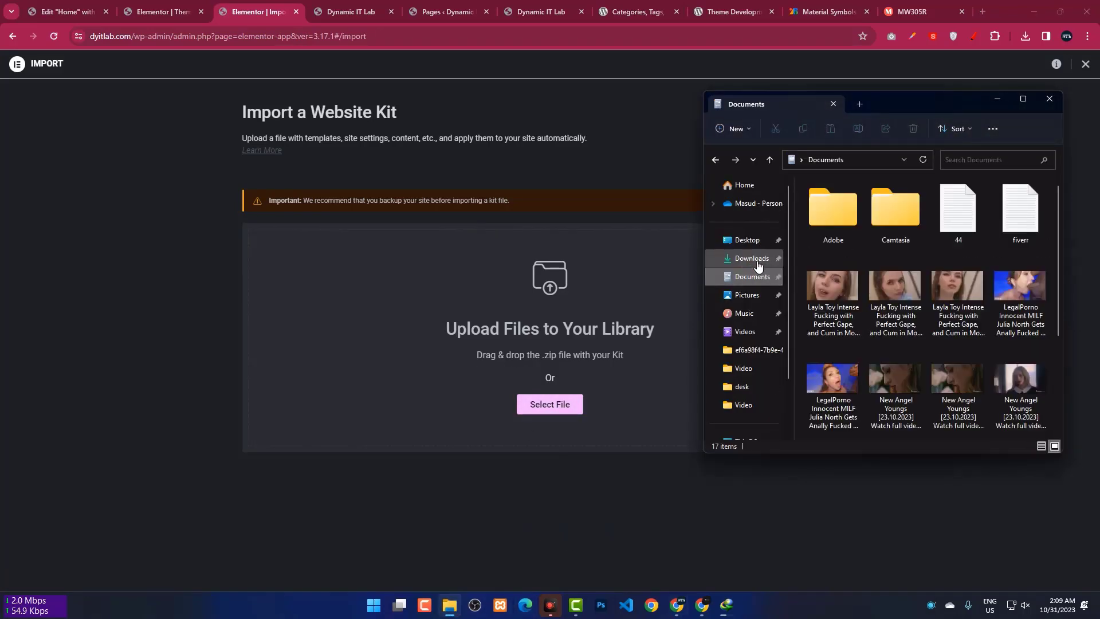
pyautogui.click(754, 259)
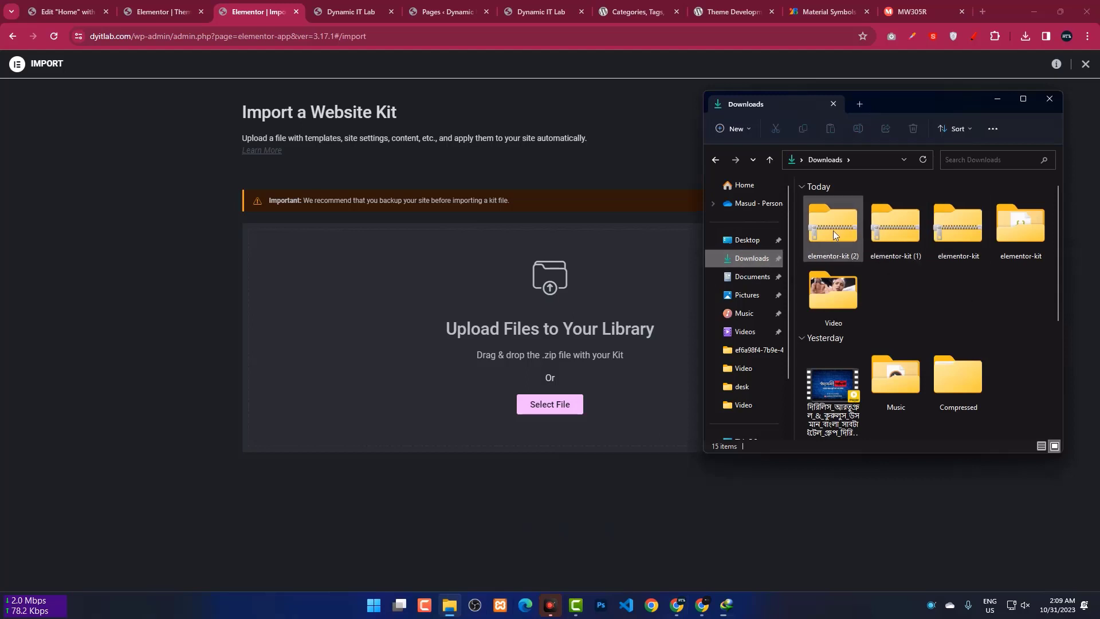
pyautogui.moveTo(833, 230); pyautogui.dragTo(504, 321)
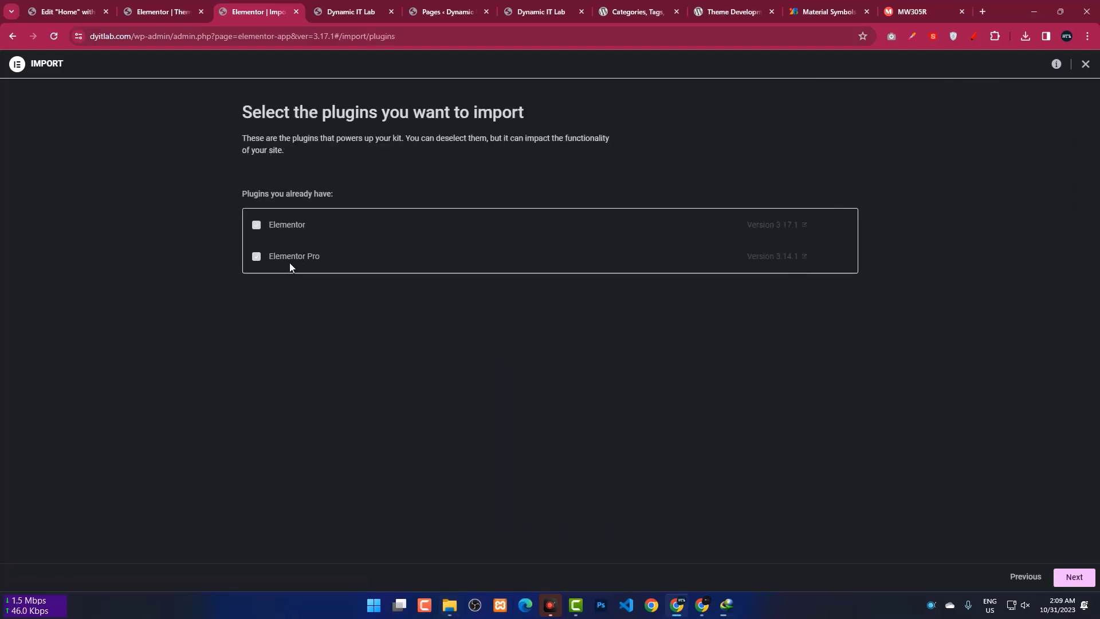
# Step: Keep the Elementor and Elementor Pro plugins selected and run the kit import
pyautogui.doubleClick(275, 230)
pyautogui.click(242, 304)
pyautogui.click(1084, 583)
pyautogui.click(1082, 583)
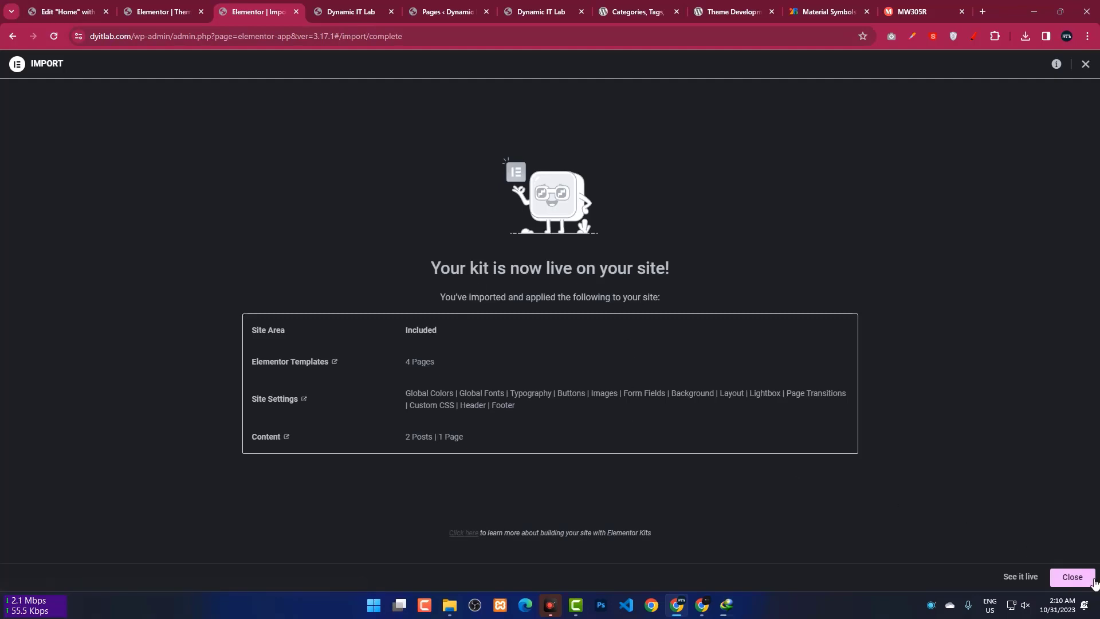
# Step: View the imported kit live on the site, close that preview, and close the import wizard
pyautogui.click(1019, 576)
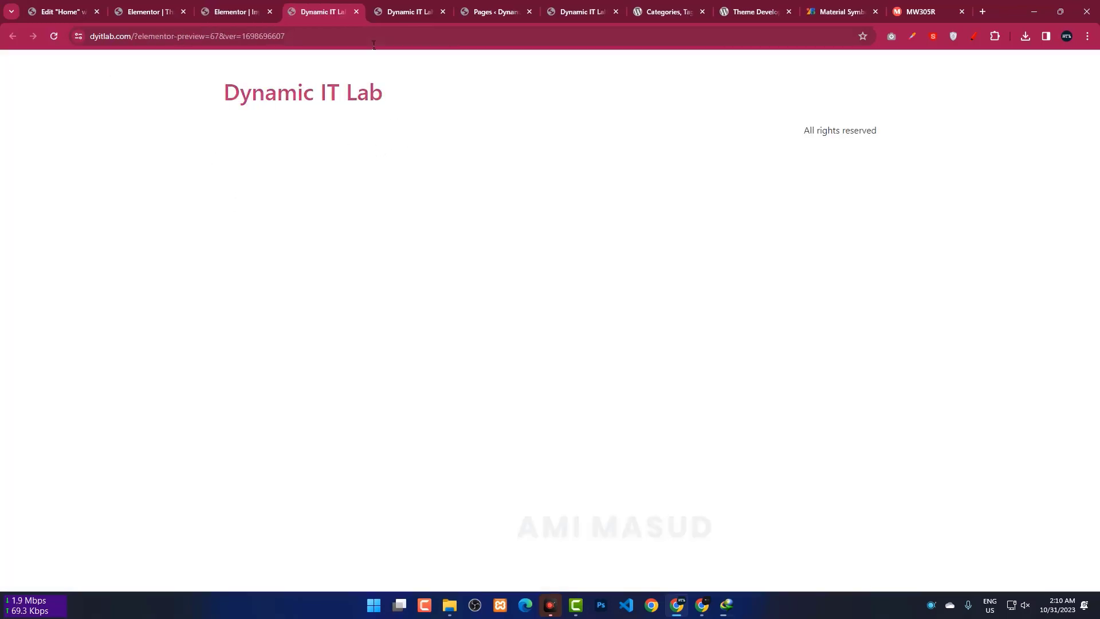
pyautogui.click(354, 12)
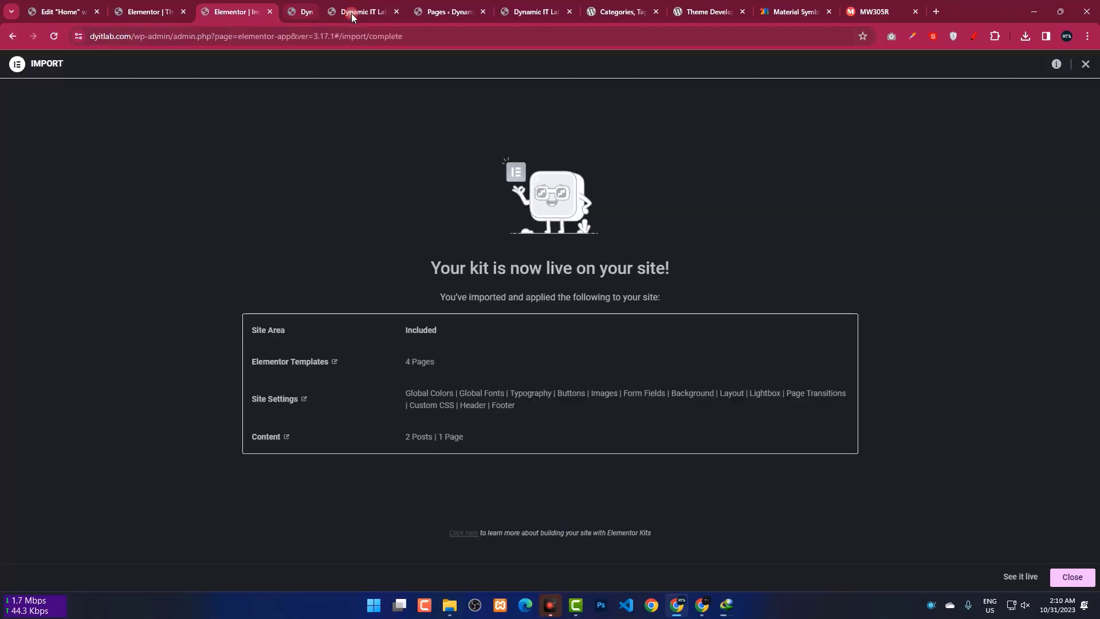
pyautogui.click(1072, 577)
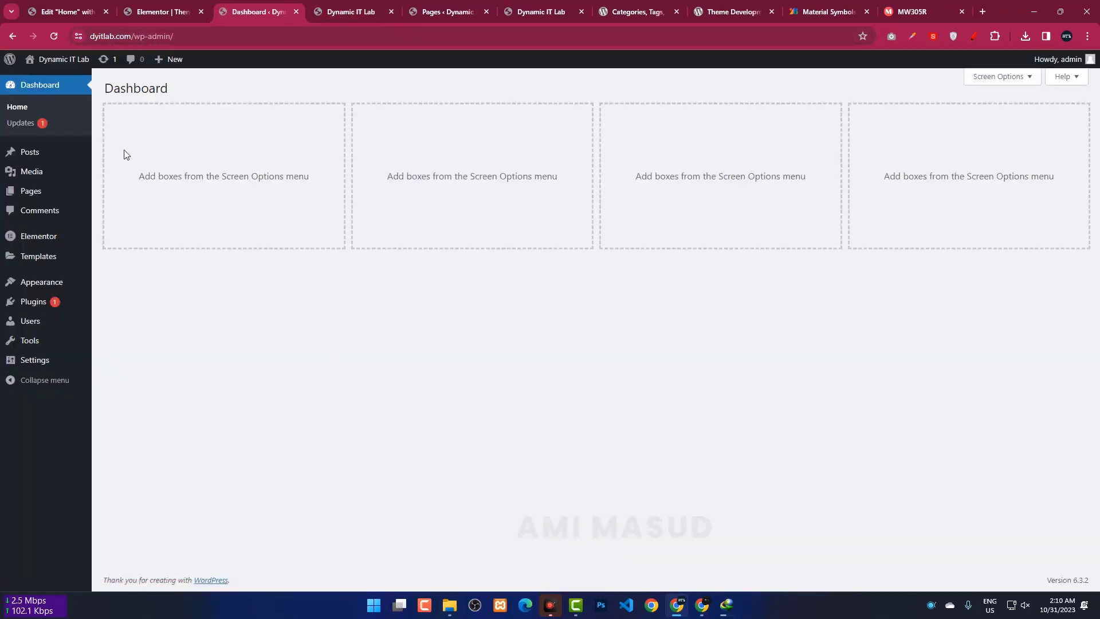
# Step: Reload the Home page in the Elementor editor and look through My Templates, Pages and Blocks in the template library
pyautogui.click(63, 13)
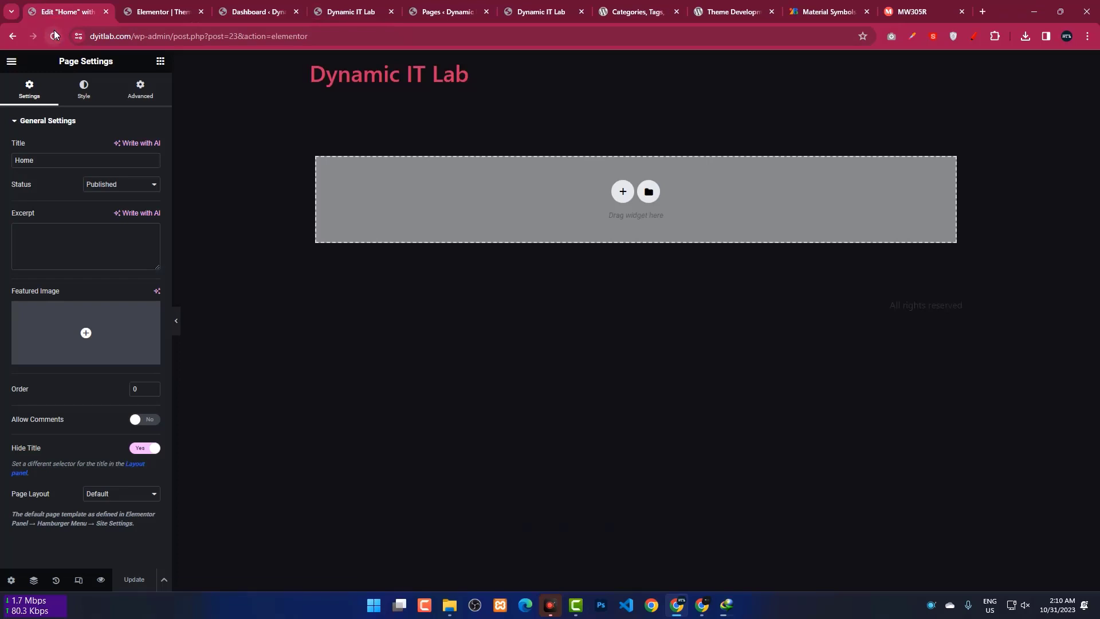
pyautogui.click(54, 36)
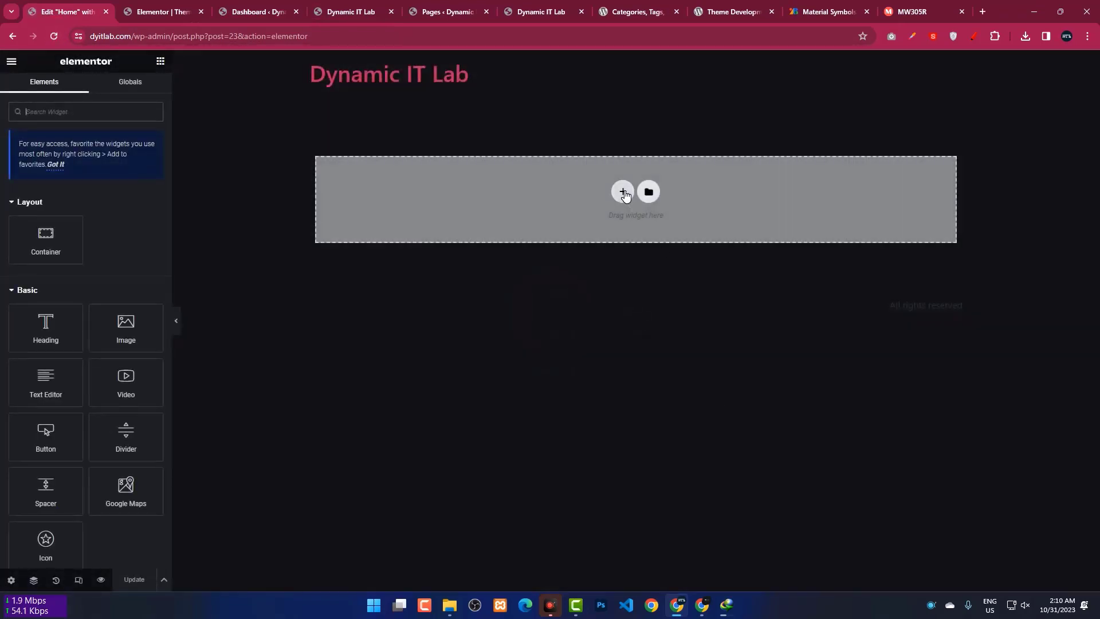
pyautogui.click(623, 193)
pyautogui.click(939, 174)
pyautogui.click(649, 192)
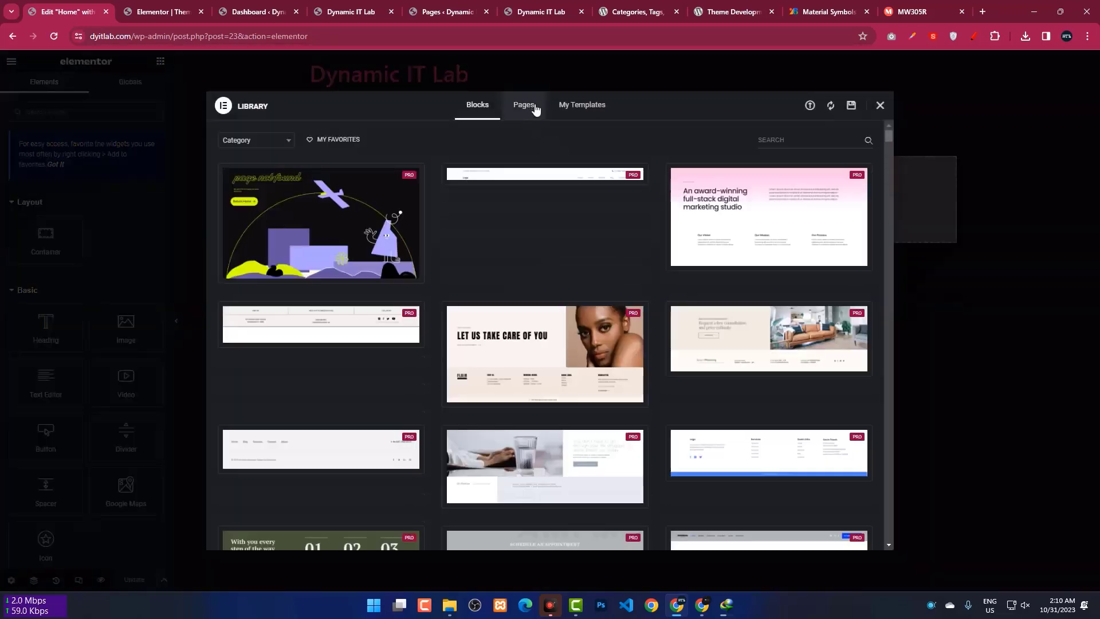
pyautogui.click(581, 106)
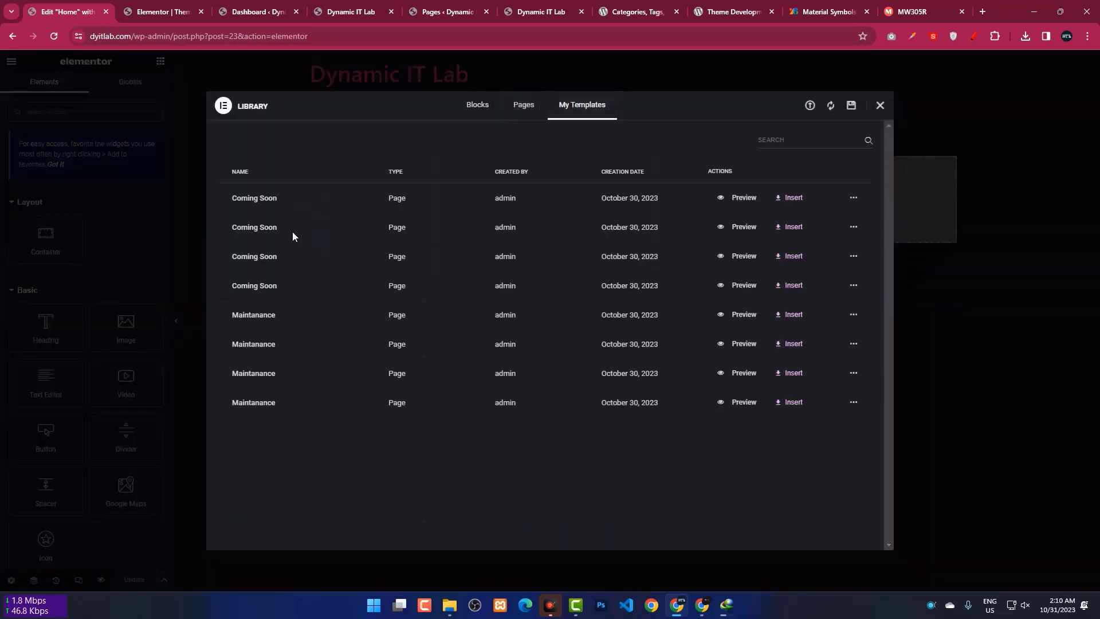
pyautogui.click(523, 104)
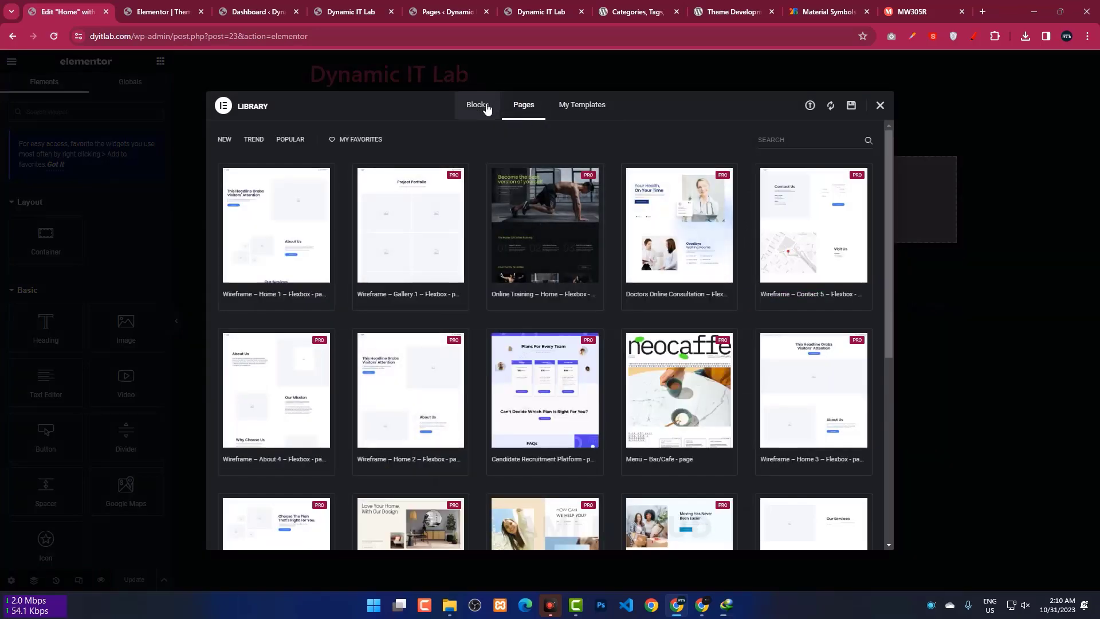
pyautogui.click(476, 105)
pyautogui.click(523, 105)
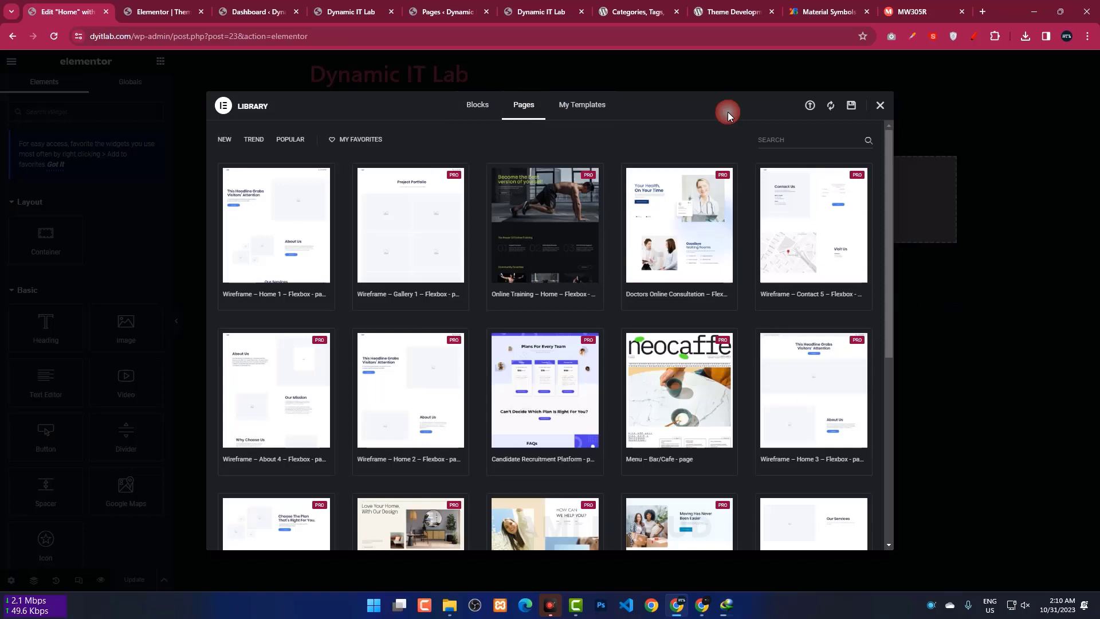
# Step: Try to import the elementor-kit (2) zip file into the Elementor template library
pyautogui.click(817, 109)
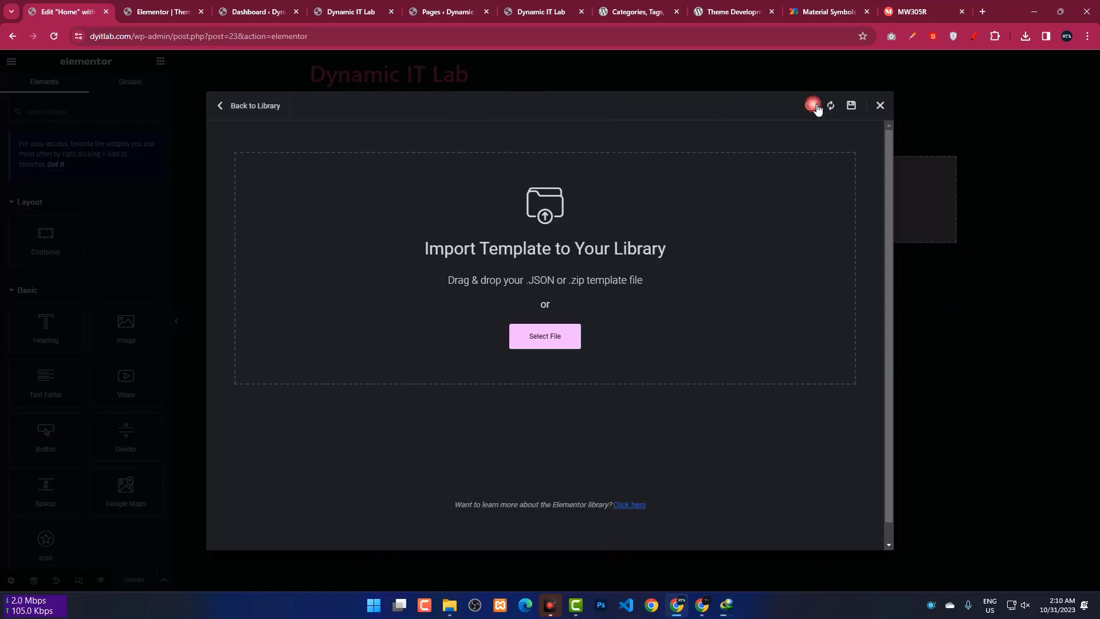
pyautogui.click(534, 337)
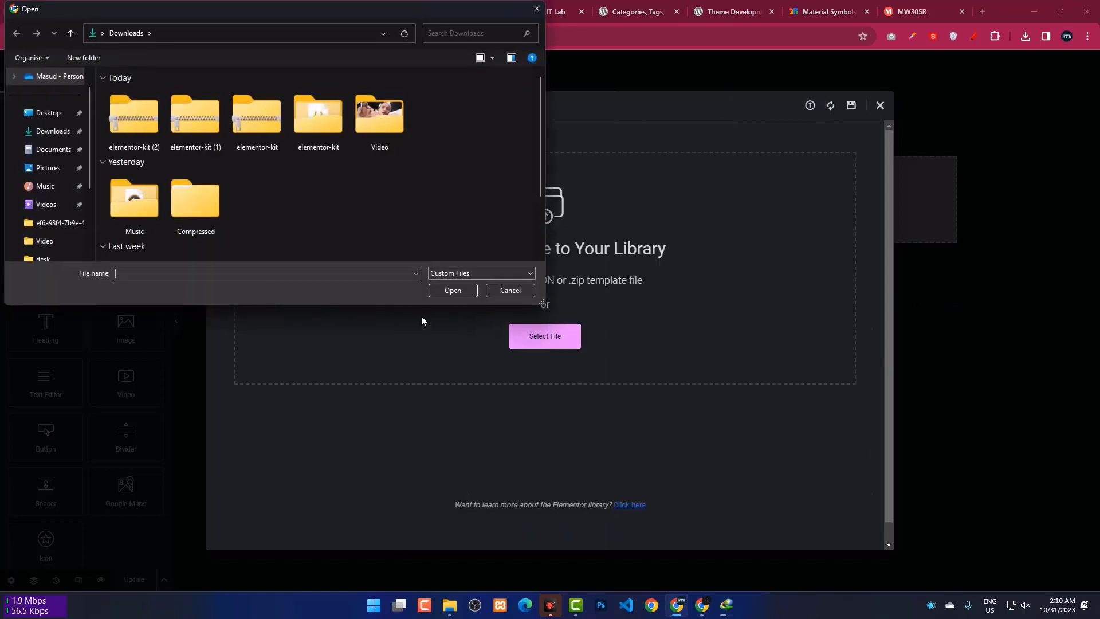
pyautogui.click(143, 130)
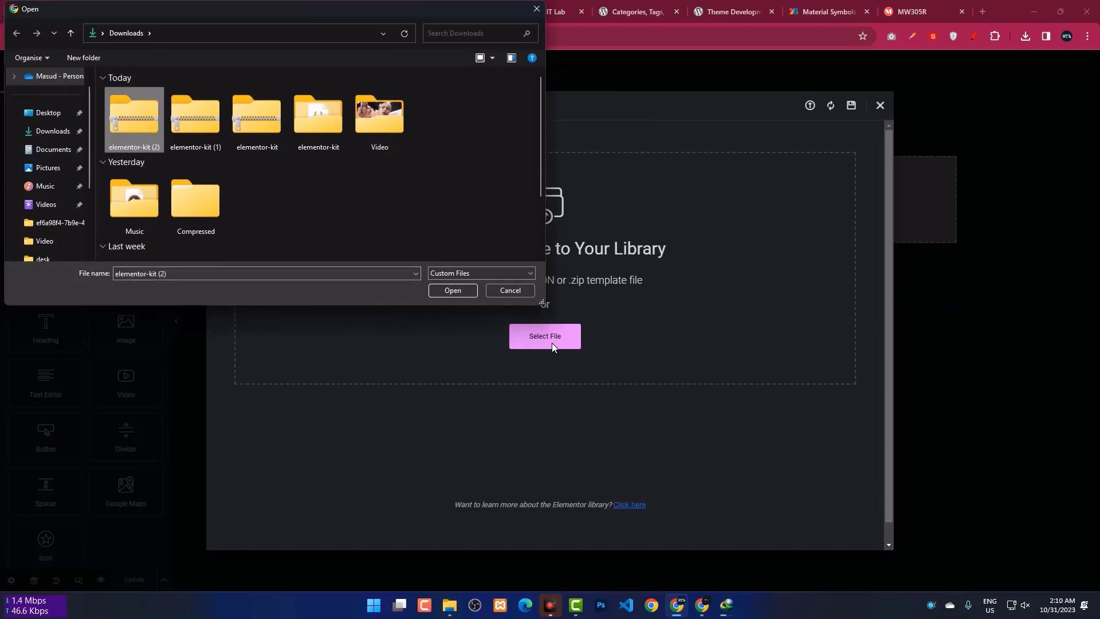
pyautogui.click(463, 290)
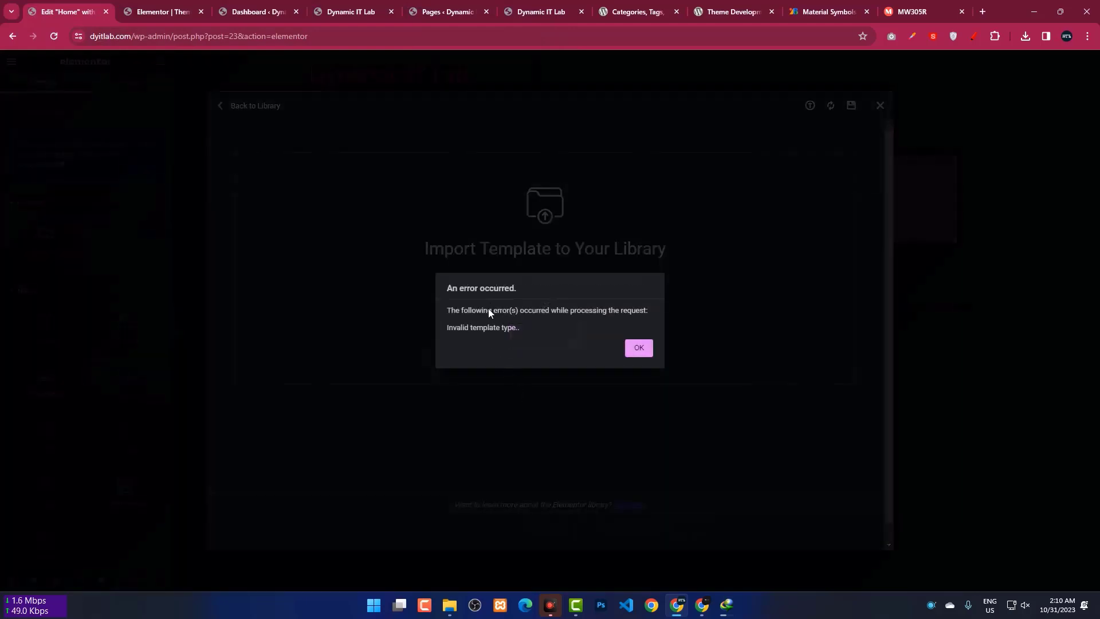
pyautogui.click(644, 346)
# Step: Extract the elementor-kit (2) archive into its own folder in Downloads with WinRAR
pyautogui.click(551, 343)
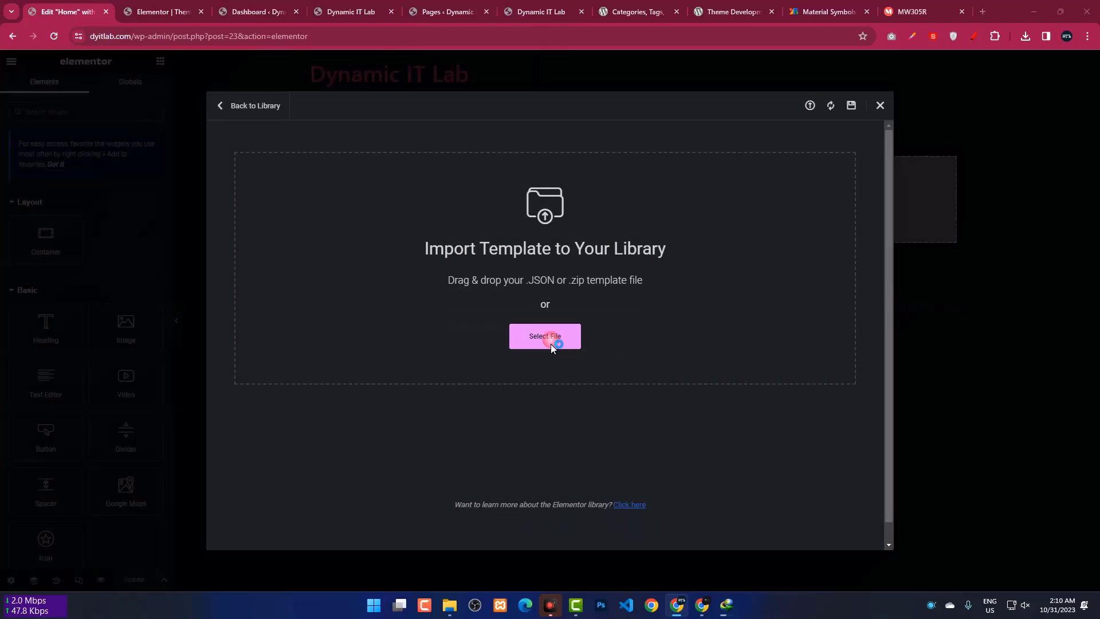
pyautogui.rightClick(138, 119)
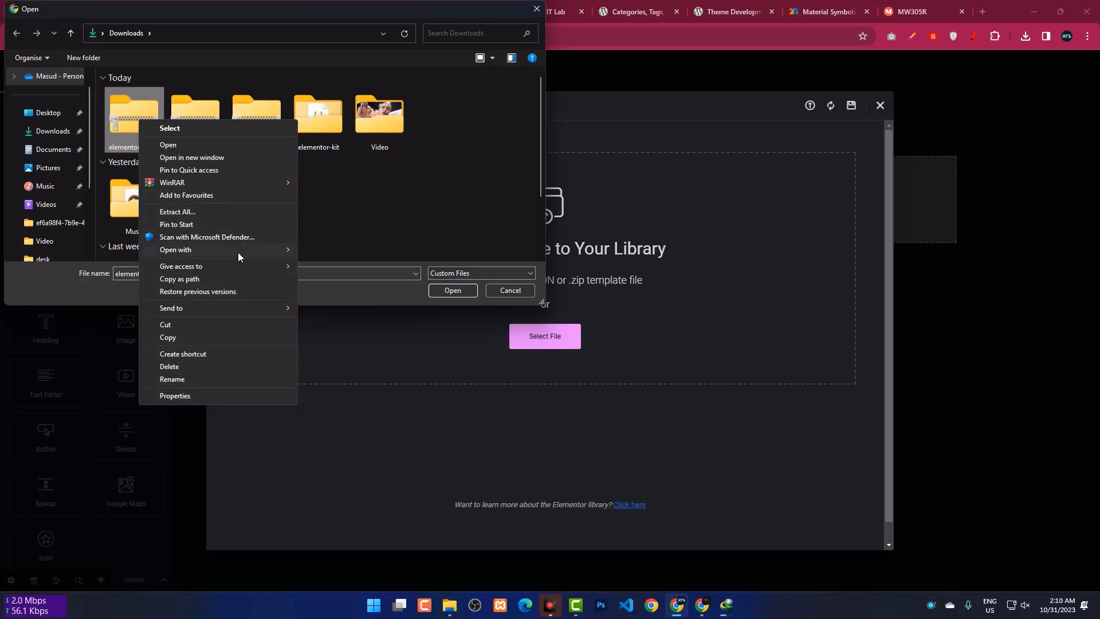
pyautogui.moveTo(245, 264)
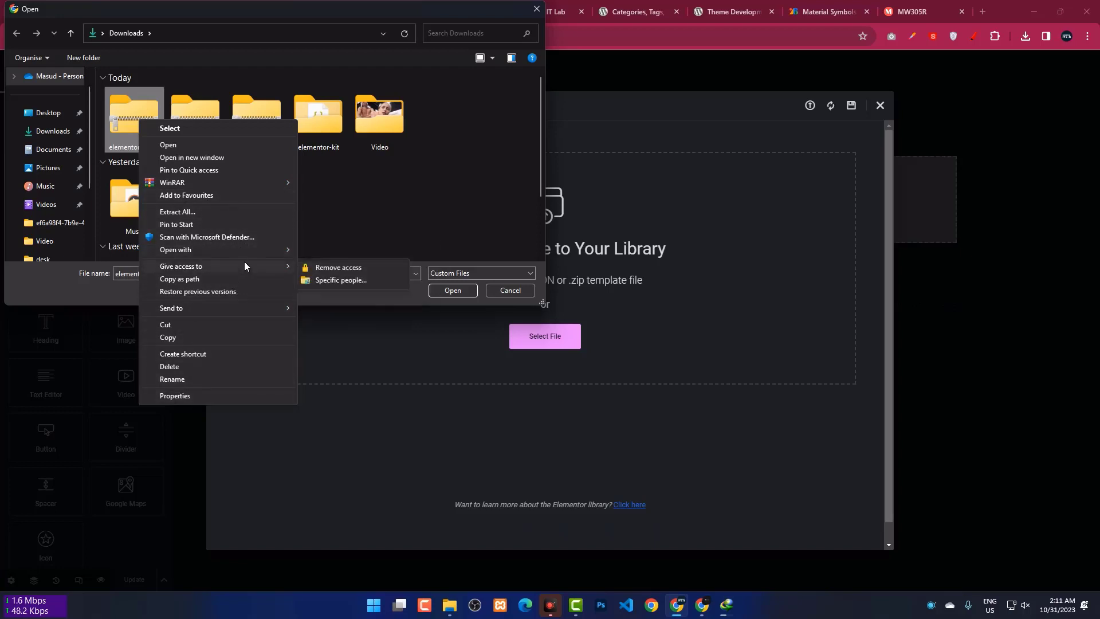
pyautogui.moveTo(243, 180)
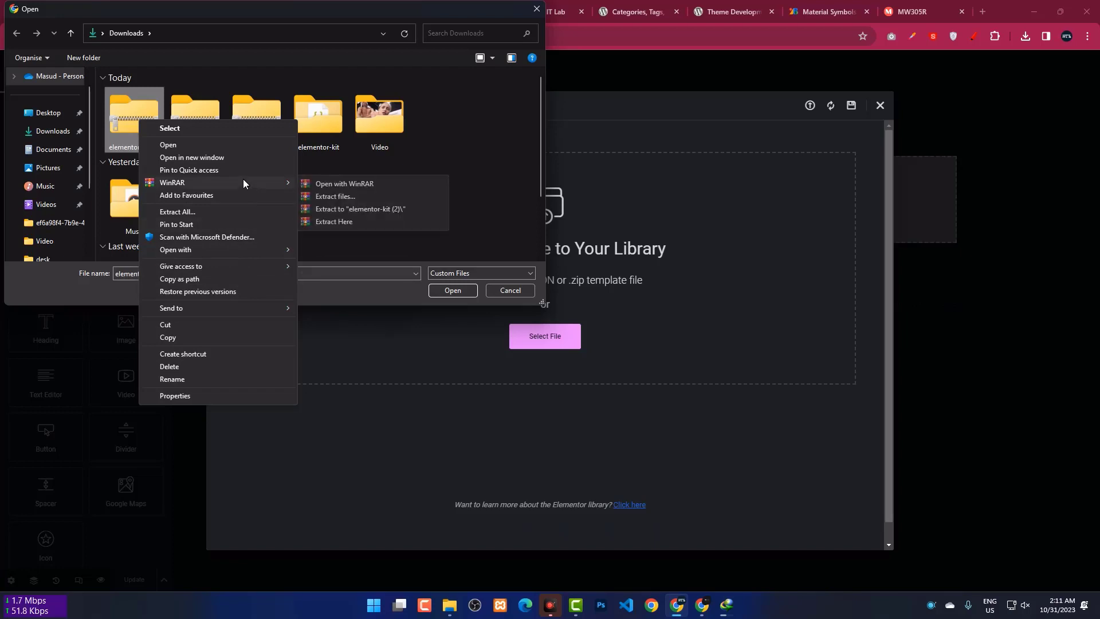
pyautogui.click(390, 209)
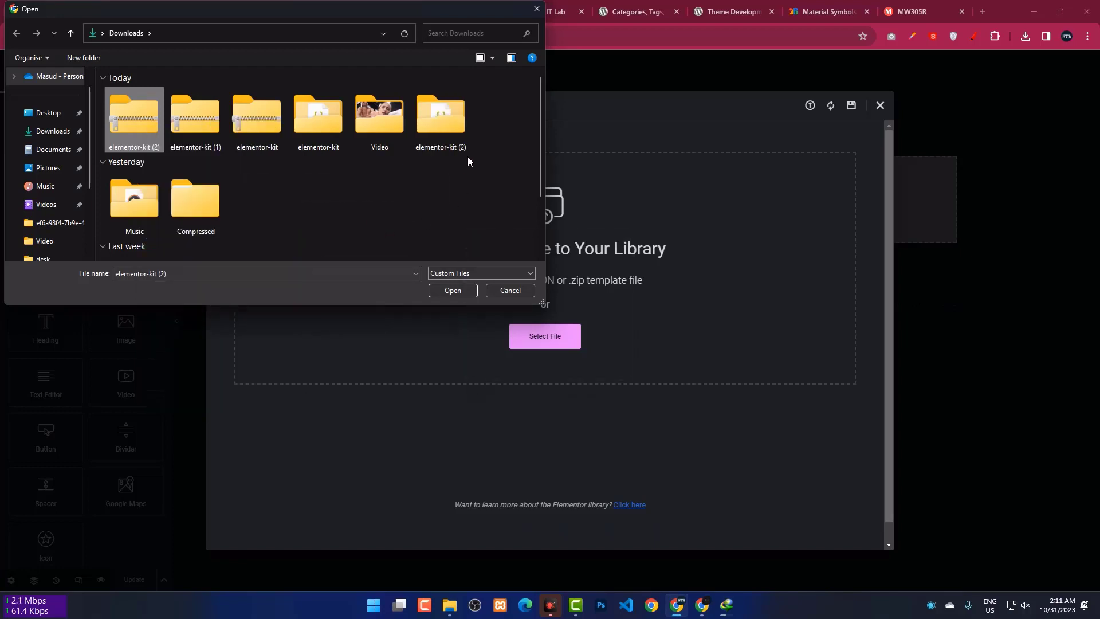
# Step: Try to import the last JSON file from the extracted kit's templates folder into the library, and close the library
pyautogui.doubleClick(448, 132)
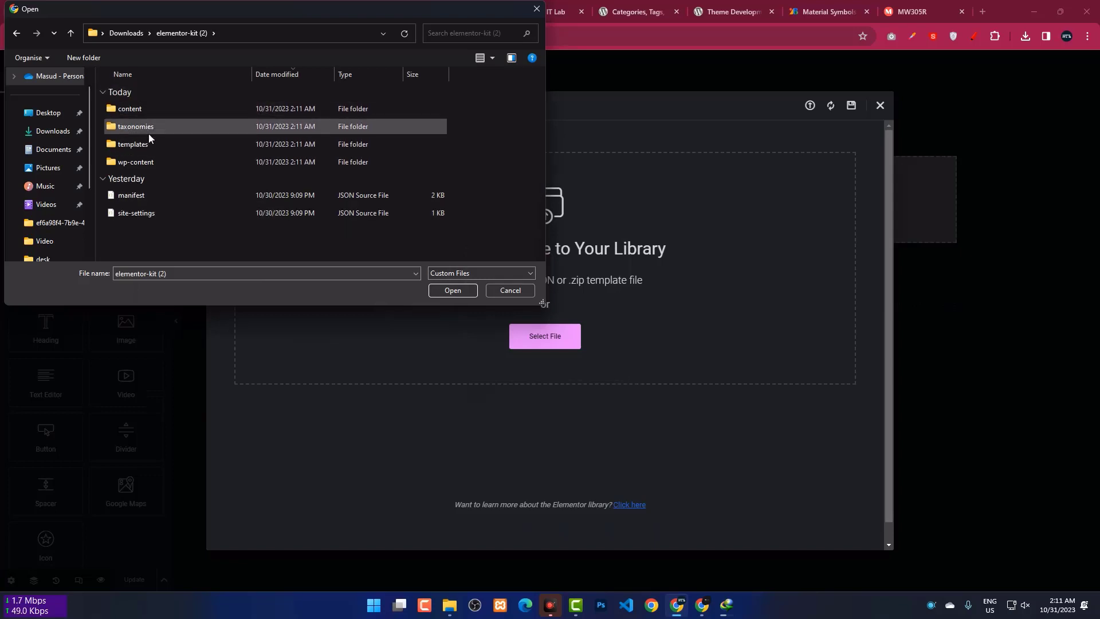
pyautogui.doubleClick(111, 150)
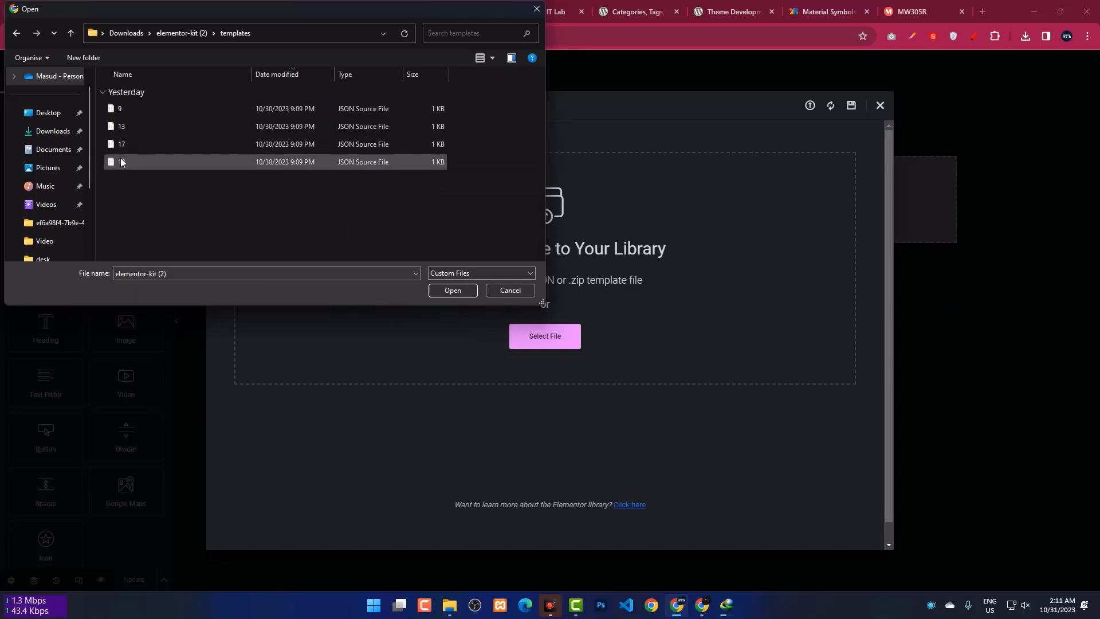
pyautogui.click(120, 161)
pyautogui.click(450, 293)
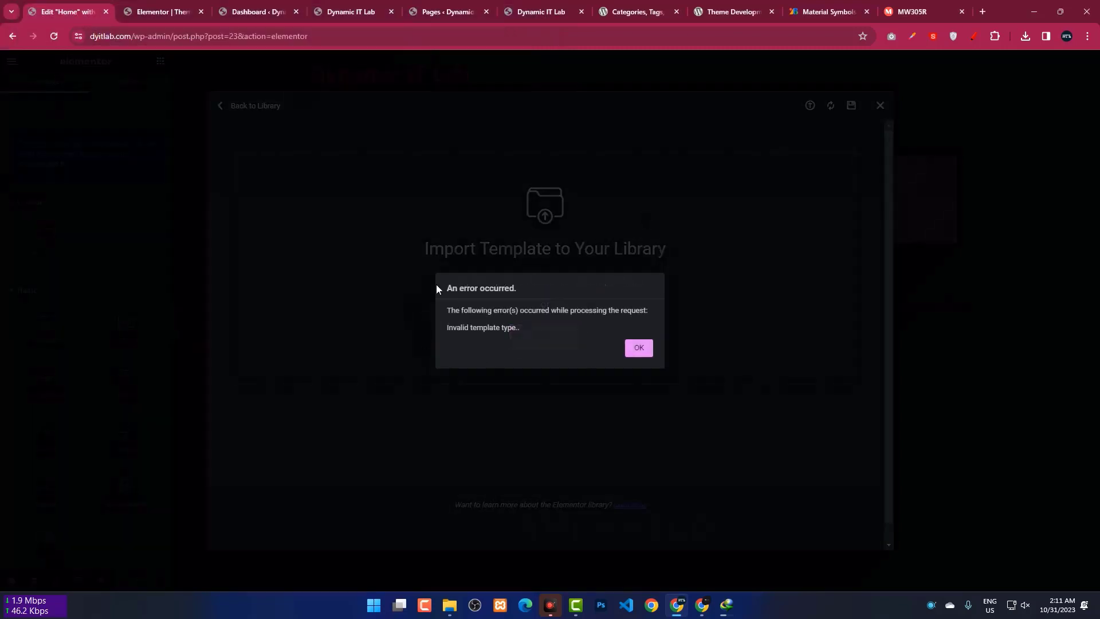
pyautogui.click(649, 351)
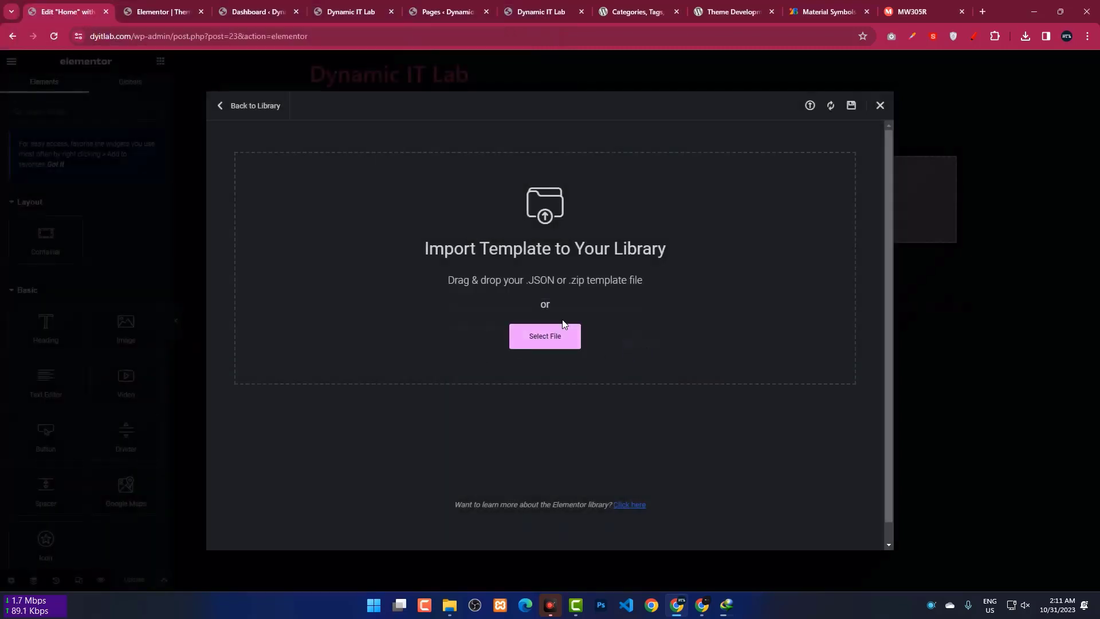
pyautogui.click(879, 106)
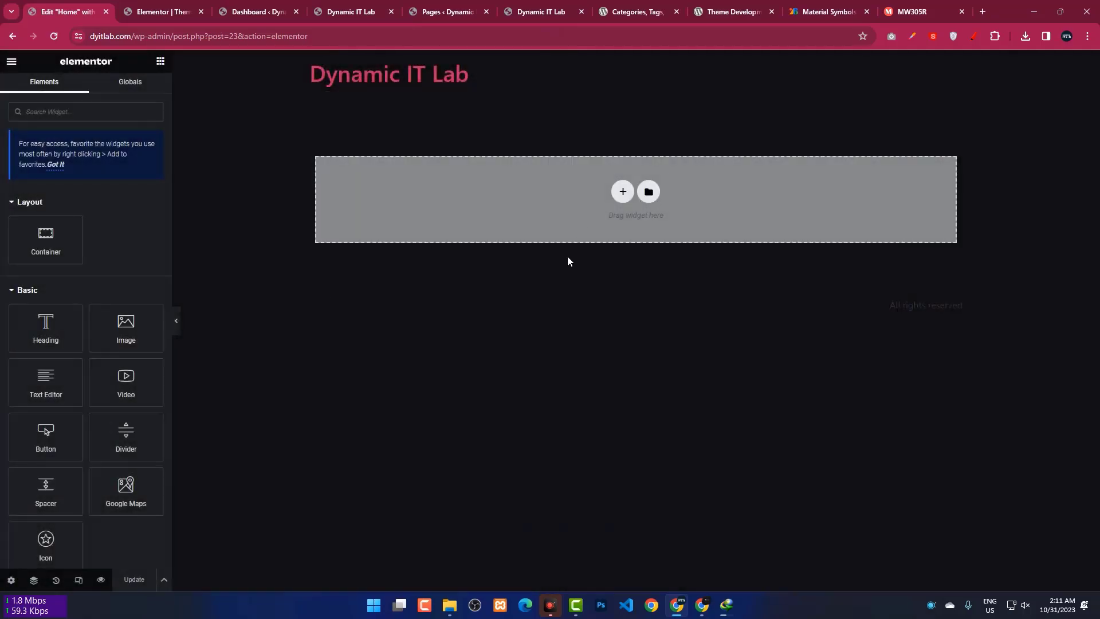